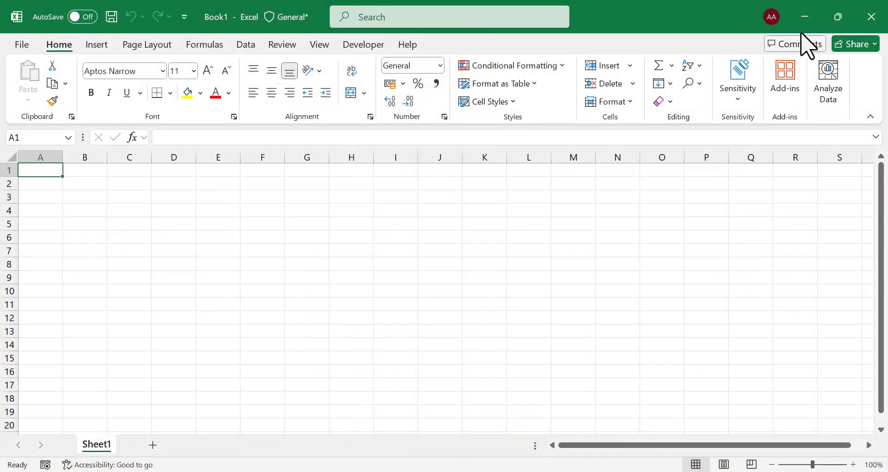
Step: Minimize the workbook and open the Sales Data folder from the desktop
left_click(805, 19)
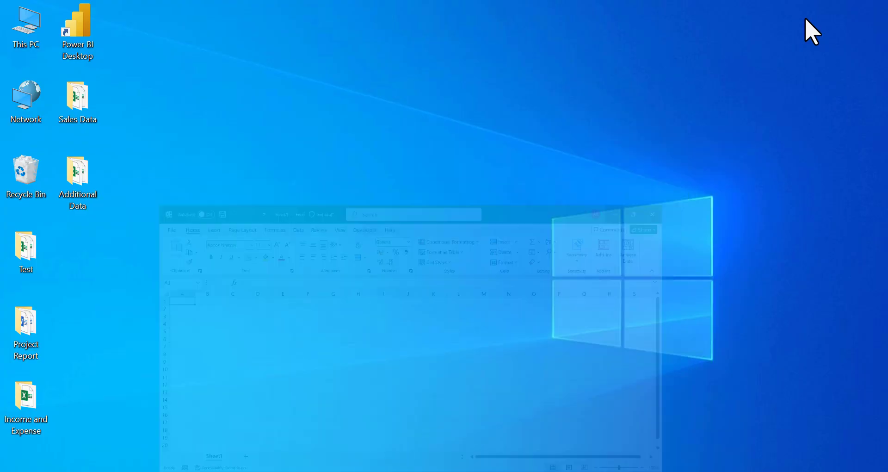
double_click(85, 107)
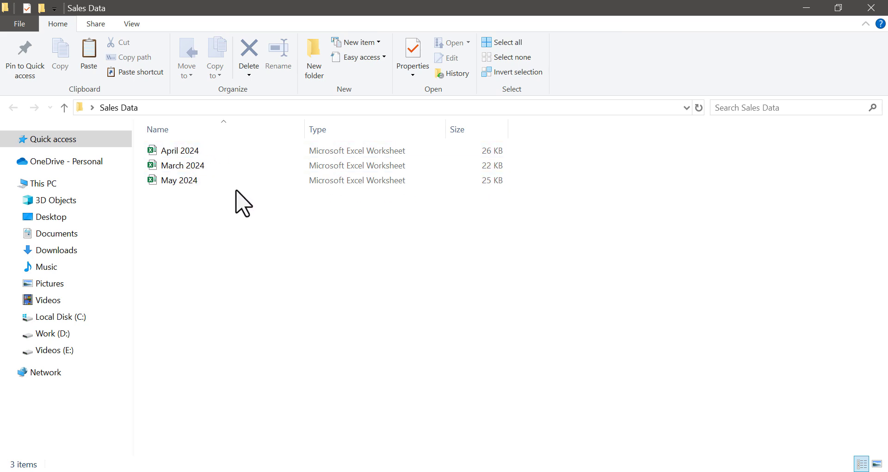
Step: Open April 2024, review its orders down to row 316, then return to the top
double_click(223, 154)
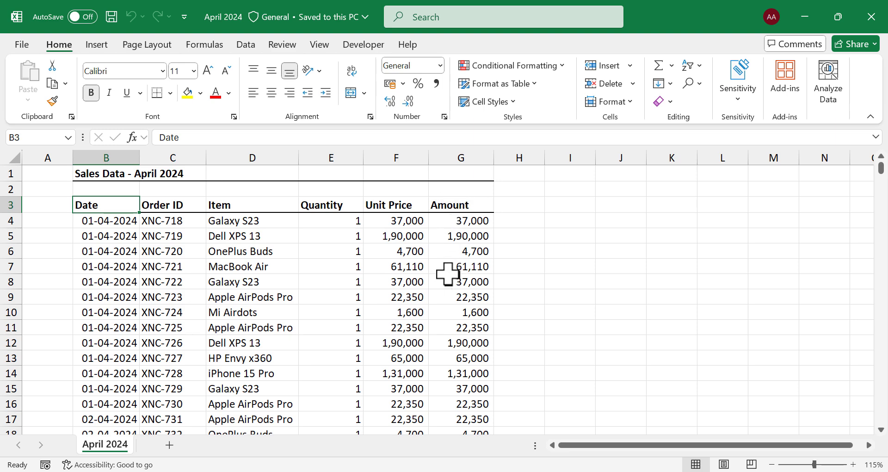
scroll(115, 307, "down", 3)
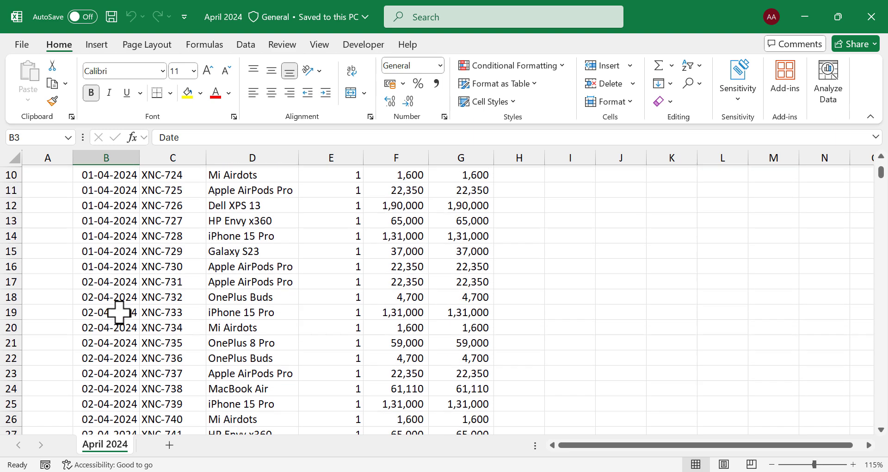
scroll(119, 312, "down", 16)
scroll(119, 316, "down", 20)
scroll(119, 316, "down", 19)
scroll(119, 316, "down", 19)
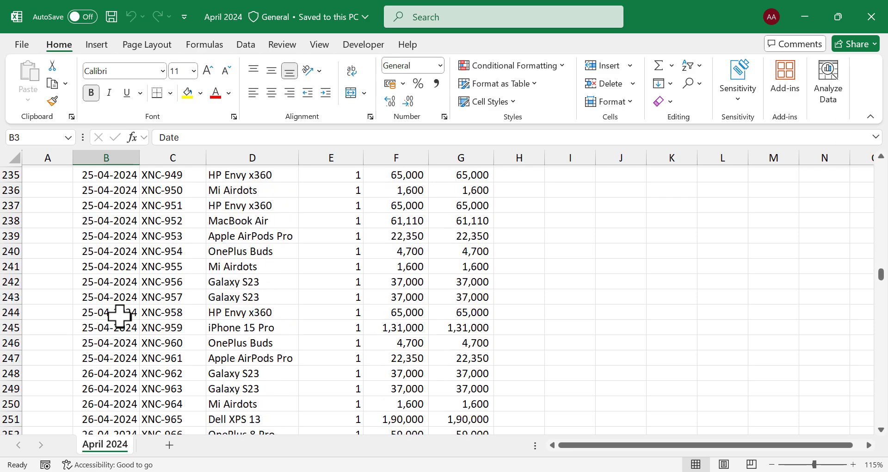
scroll(118, 320, "down", 17)
scroll(119, 319, "down", 5)
scroll(139, 310, "down", 3)
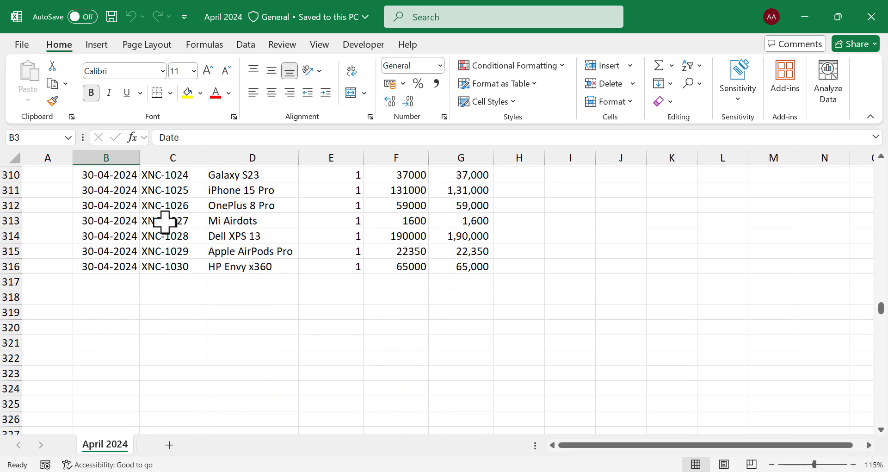
left_click(134, 257)
key("ctrl+Up")
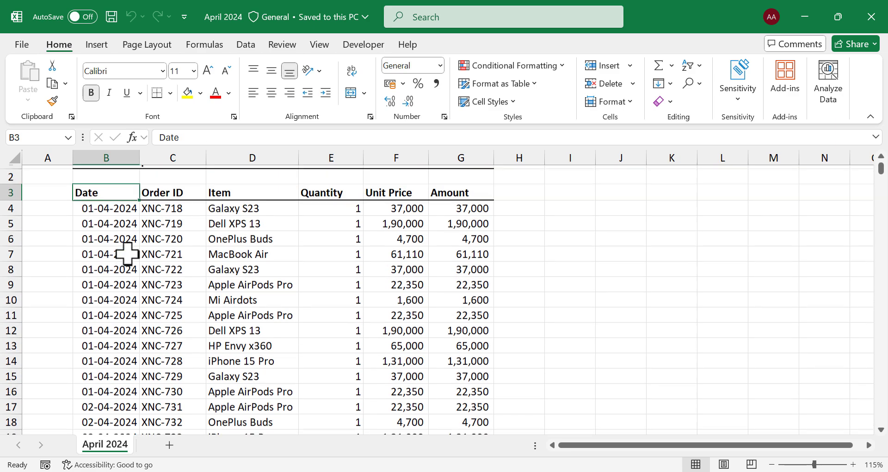
Step: Open the March 2024 workbook from the Sales Data folder
key("ctrl+n")
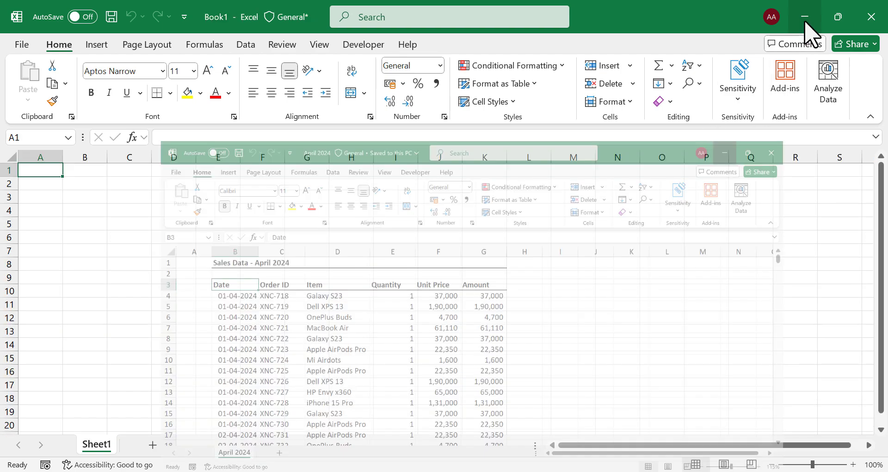
left_click(804, 18)
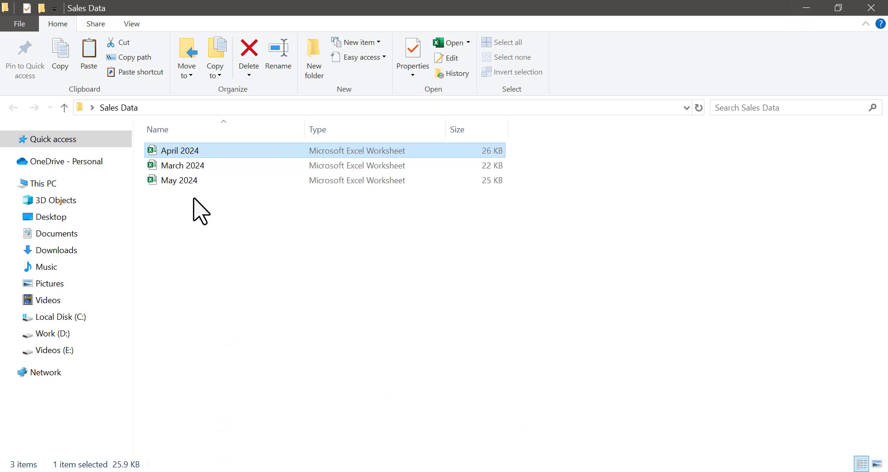
double_click(215, 165)
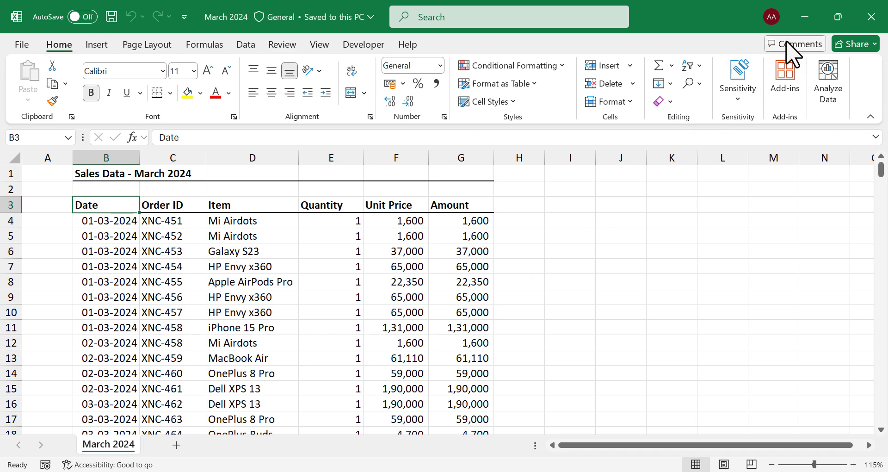
Step: Minimize the Excel windows and open the May 2024 workbook
left_click(804, 18)
left_click(803, 21)
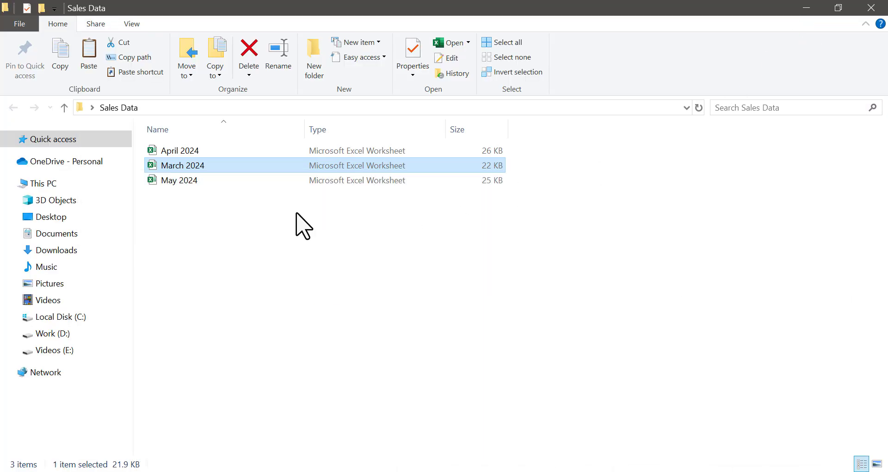
double_click(186, 182)
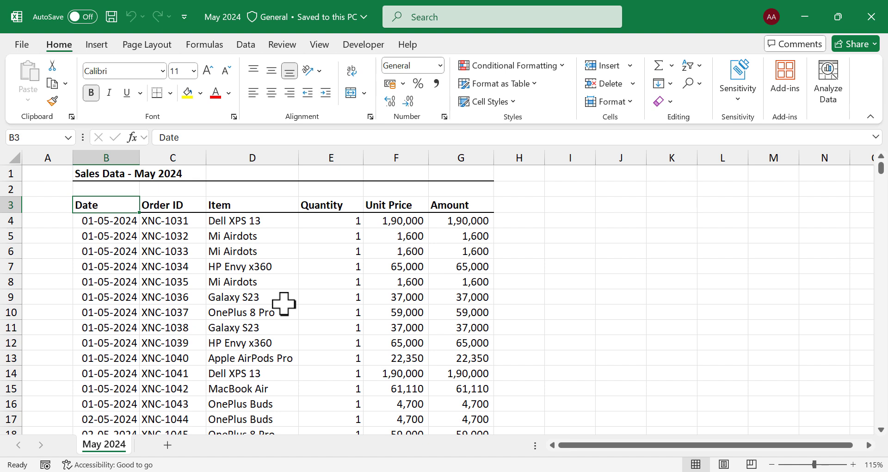
Step: Convert the May 2024 sales data into Table1 with headers
left_click(600, 317)
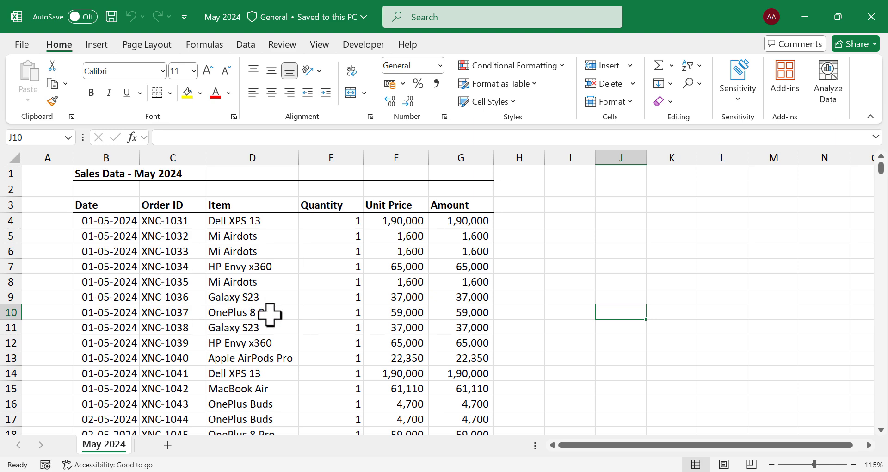
left_click(259, 282)
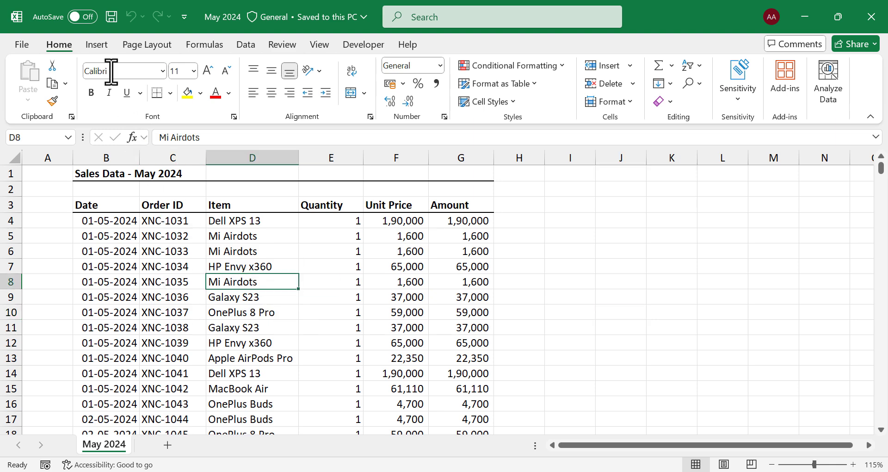
left_click(98, 45)
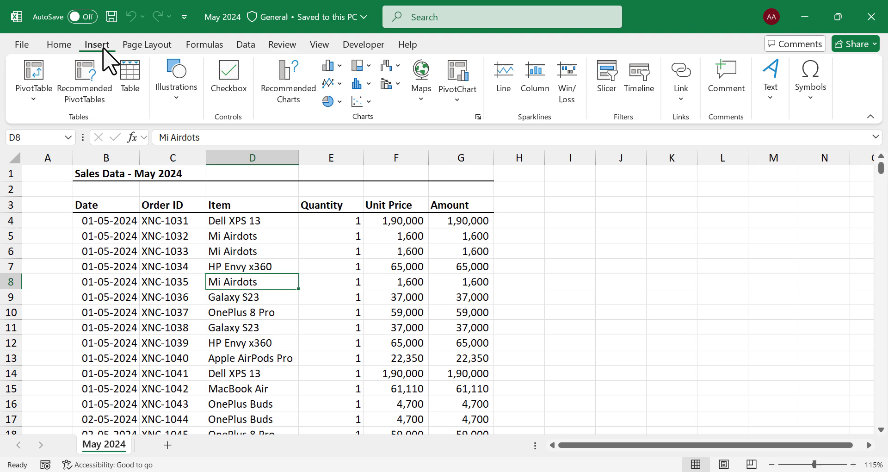
left_click(135, 85)
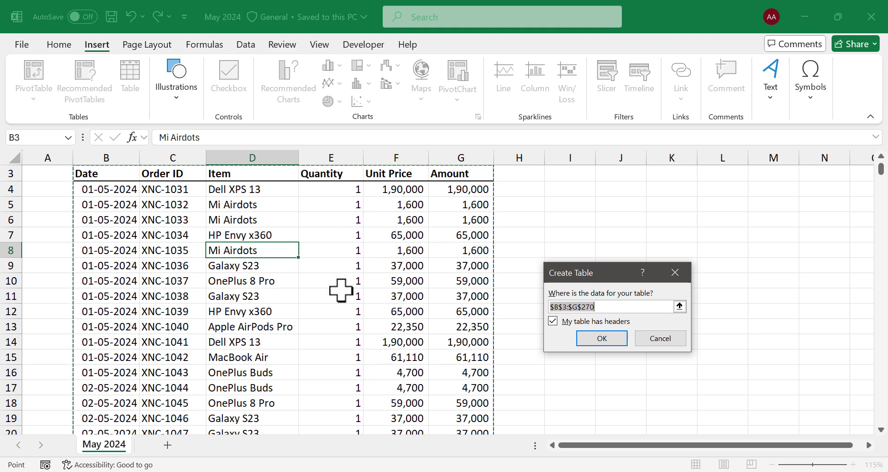
scroll(315, 333, "down", 4)
scroll(228, 371, "up", 2)
scroll(234, 369, "up", 3)
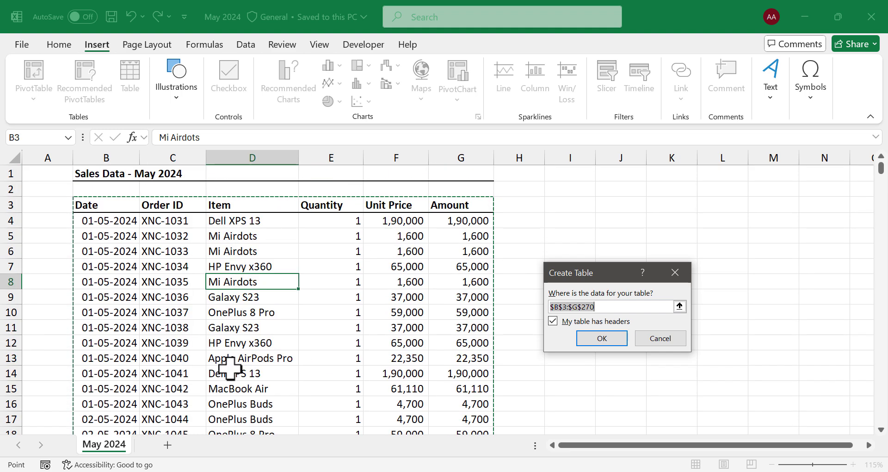
left_click(613, 337)
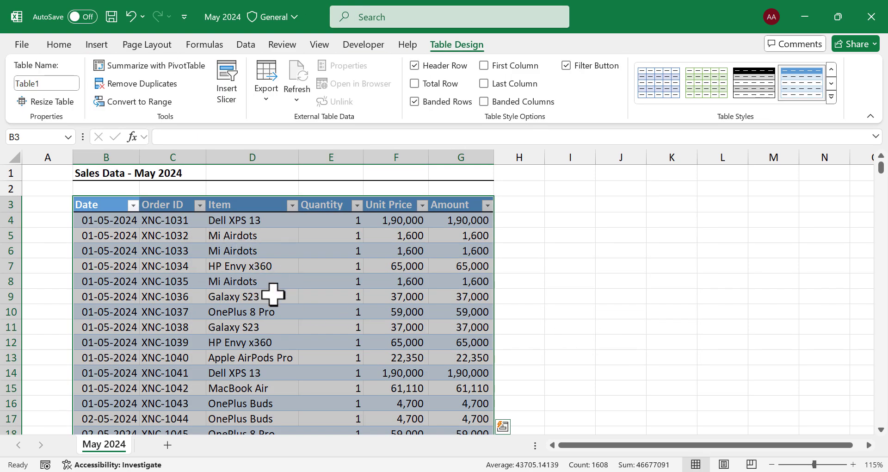
Step: Close the May 2024 workbook, saving its changes
left_click(302, 283)
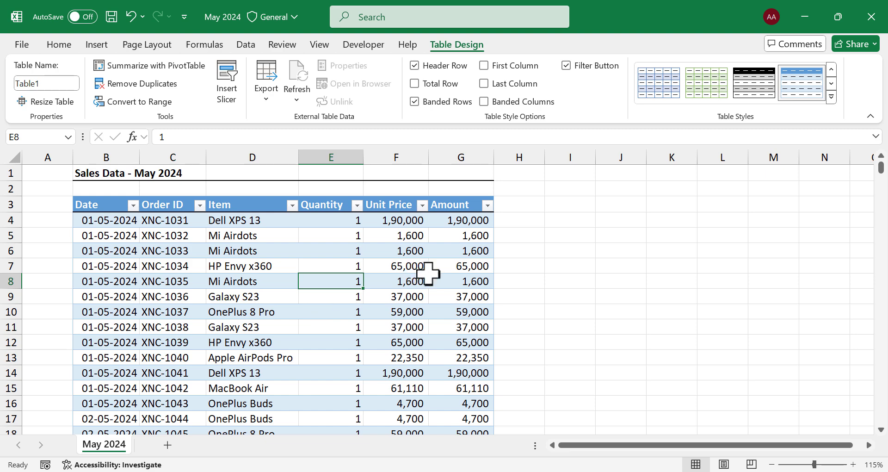
left_click(871, 19)
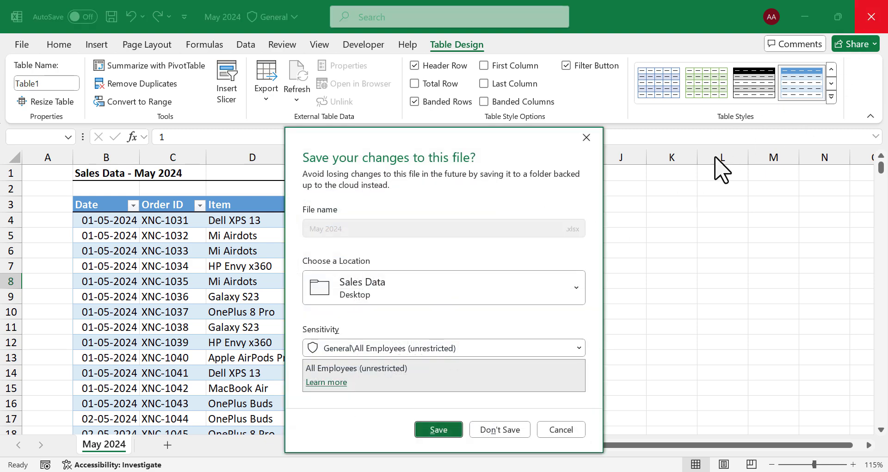
left_click(433, 428)
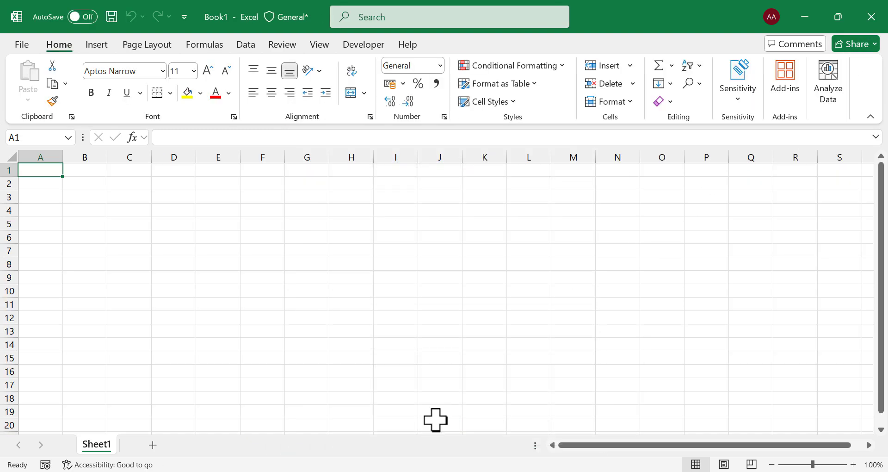
Step: Turn the April 2024 data into a table, then save and close the workbook
mouse_move(471, 469)
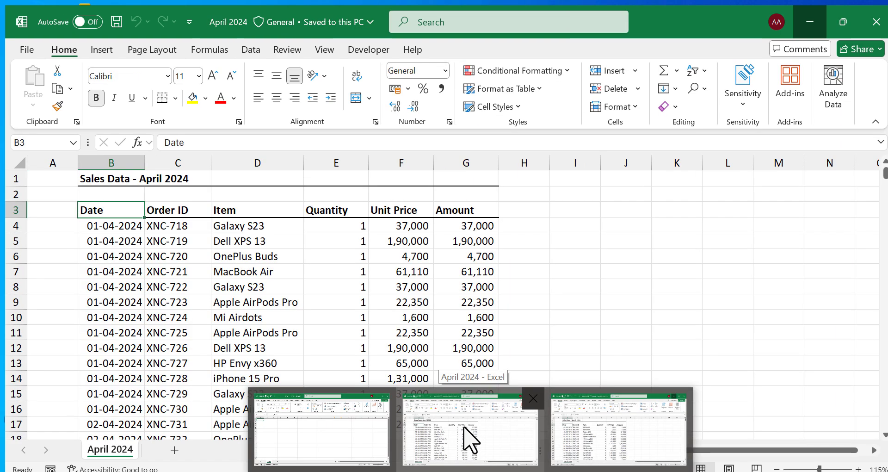
left_click(464, 428)
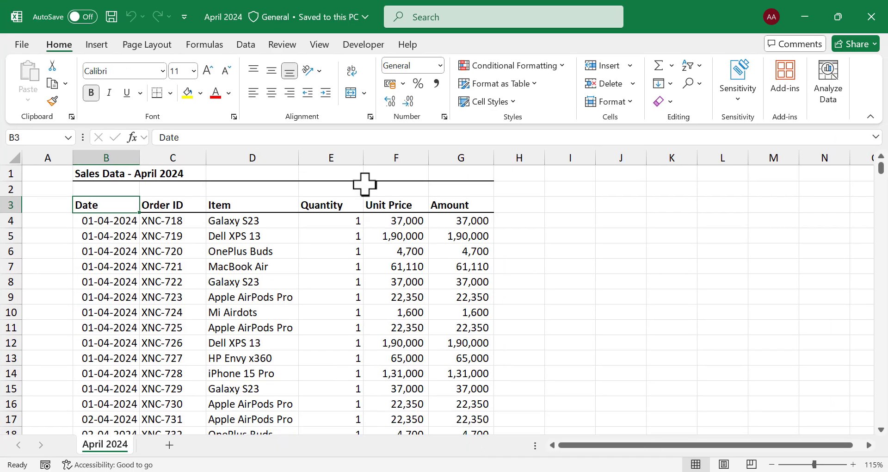
left_click(98, 45)
left_click(131, 86)
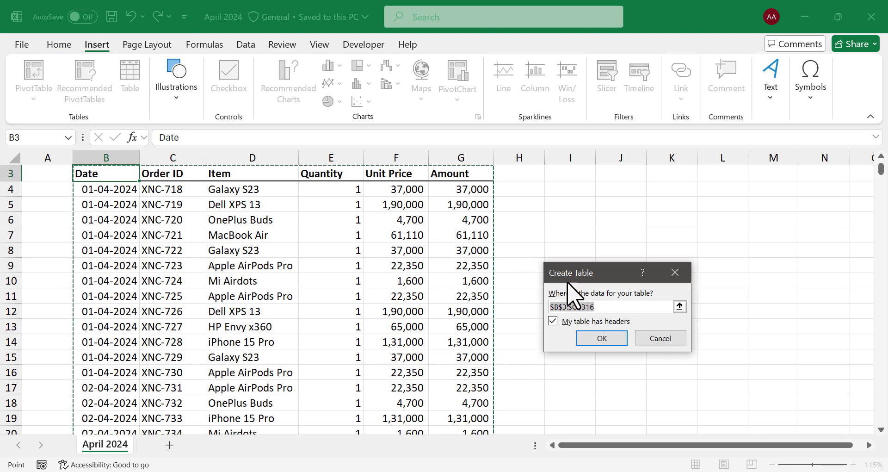
left_click(597, 338)
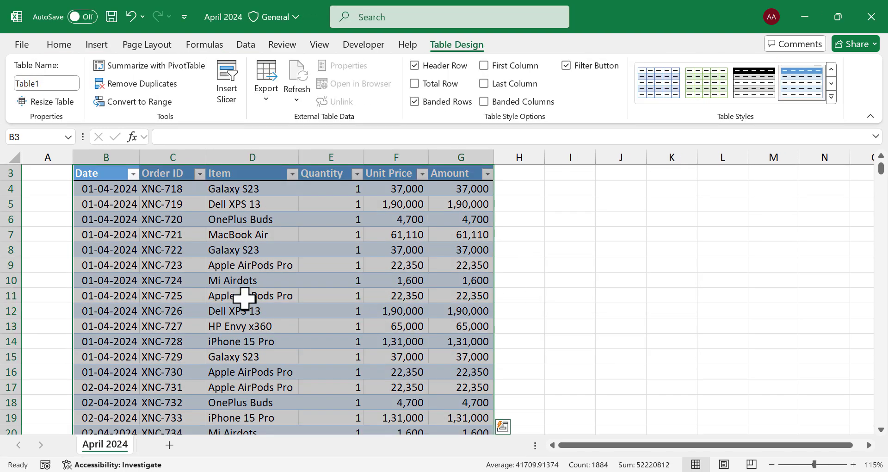
scroll(242, 293, "up", 1)
left_click(872, 17)
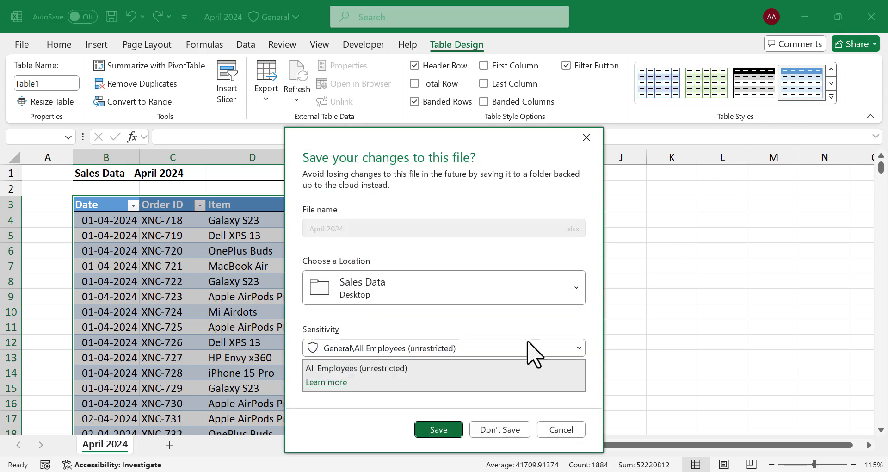
left_click(433, 428)
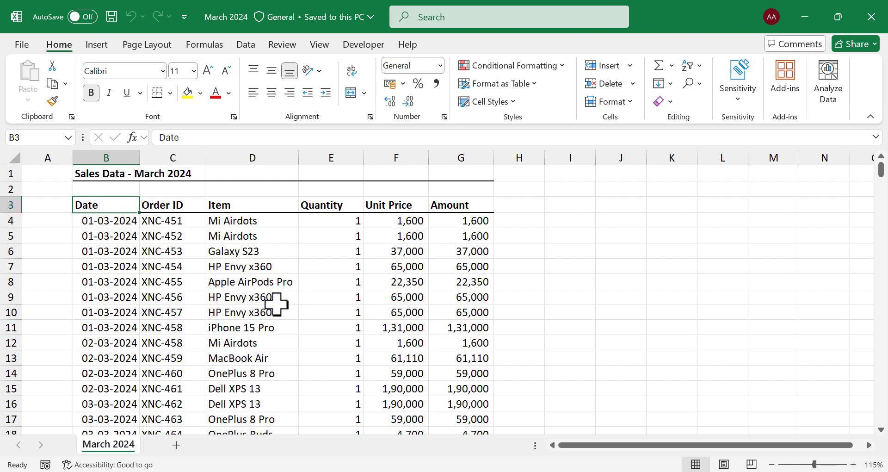
Step: Make March 2024's data (B3:G284) a table with Ctrl+T, then save and close it
left_click(249, 281)
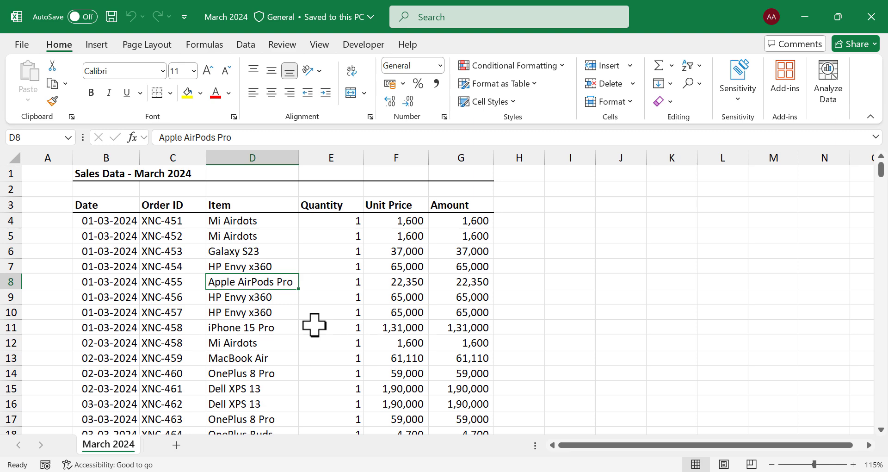
key("ctrl+t")
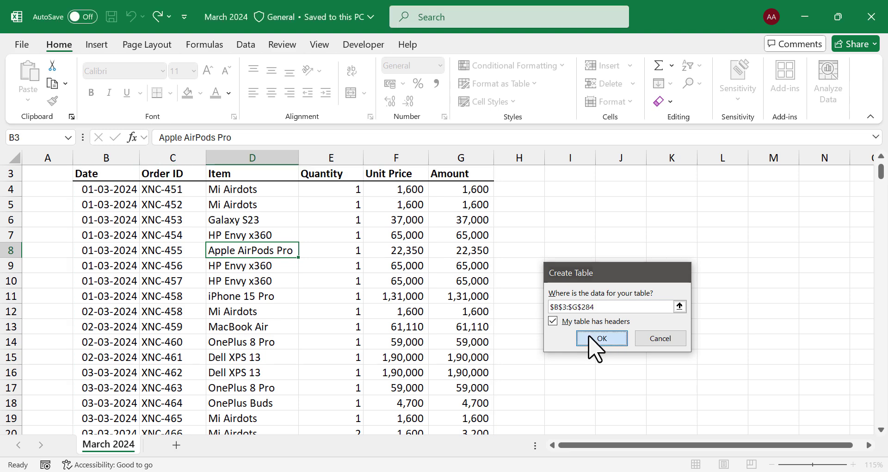
left_click(601, 336)
scroll(414, 235, "up", 1)
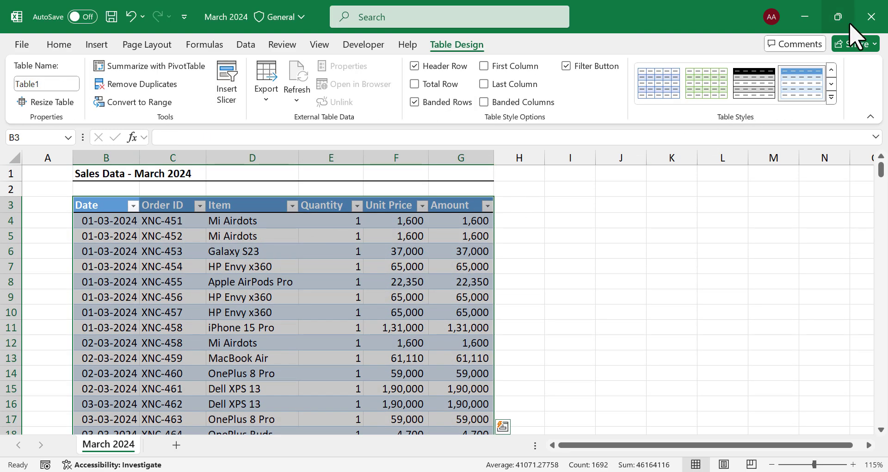
left_click(871, 17)
left_click(439, 430)
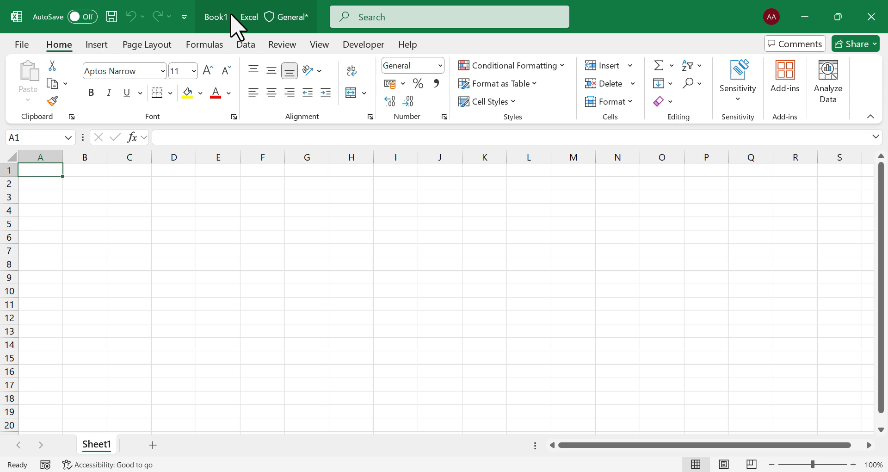
Step: Get data From Folder, selecting the Desktop's Sales Data folder as the source
left_click(245, 45)
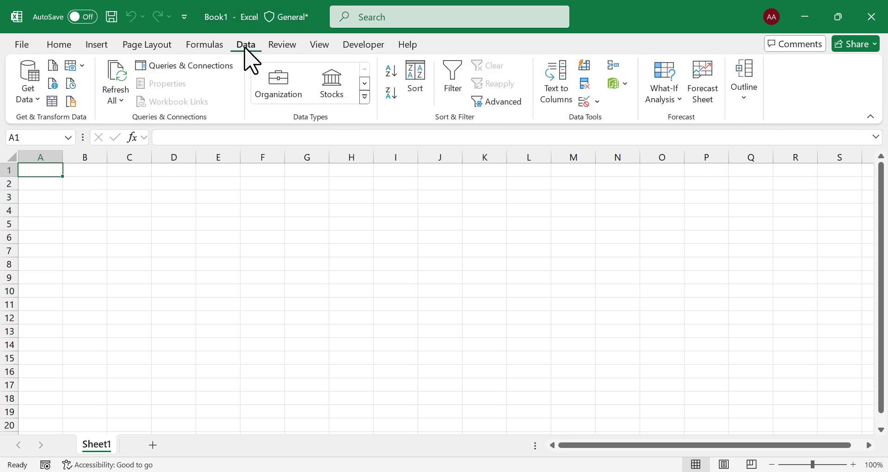
left_click(30, 97)
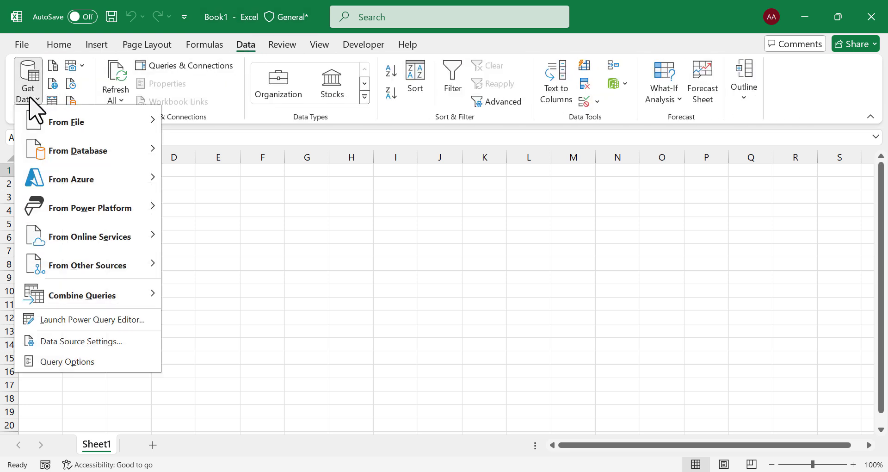
mouse_move(105, 119)
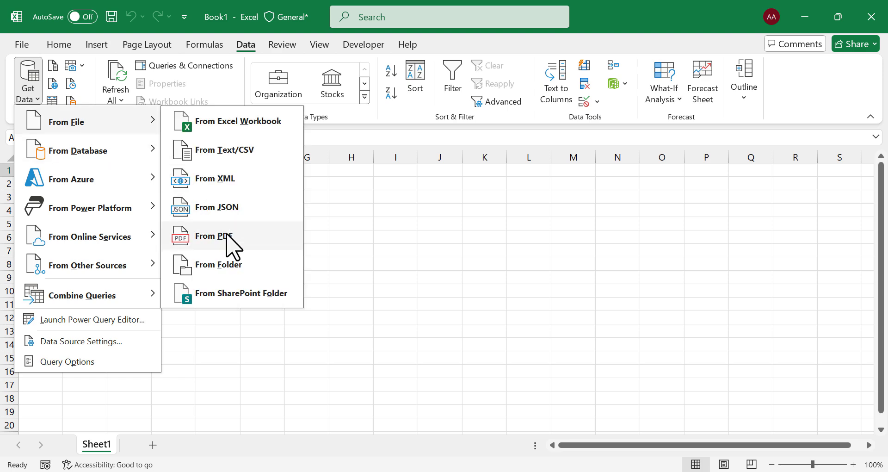
left_click(273, 283)
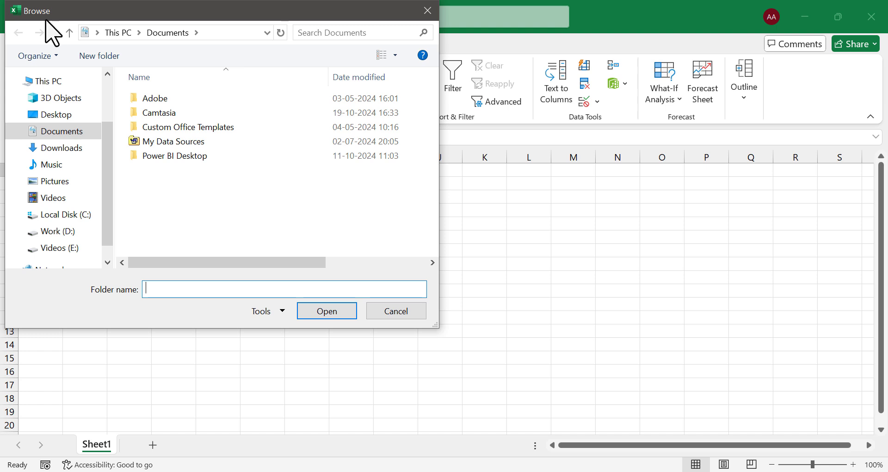
left_click(57, 115)
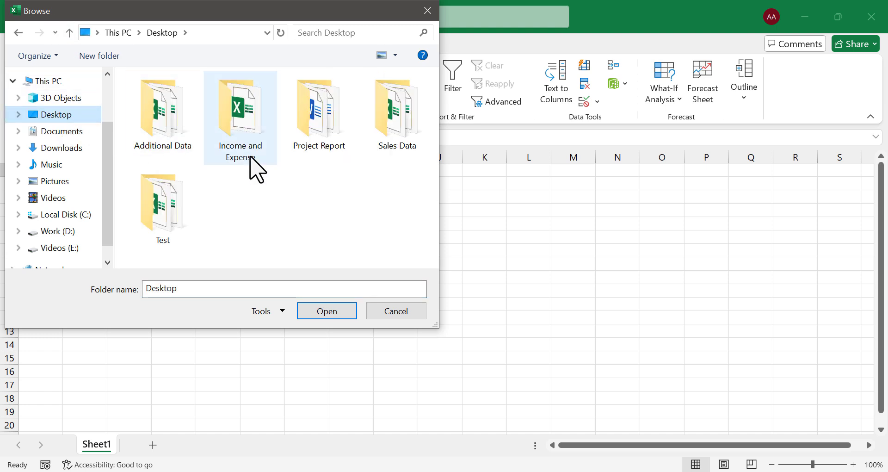
double_click(402, 134)
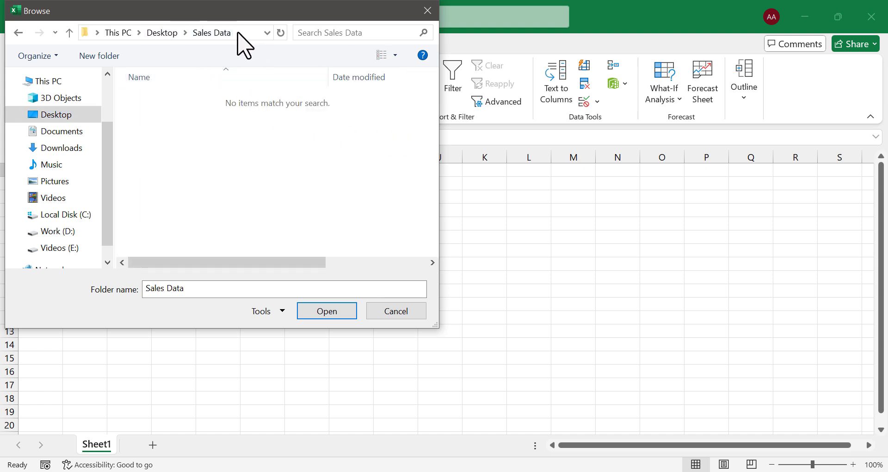
left_click(347, 312)
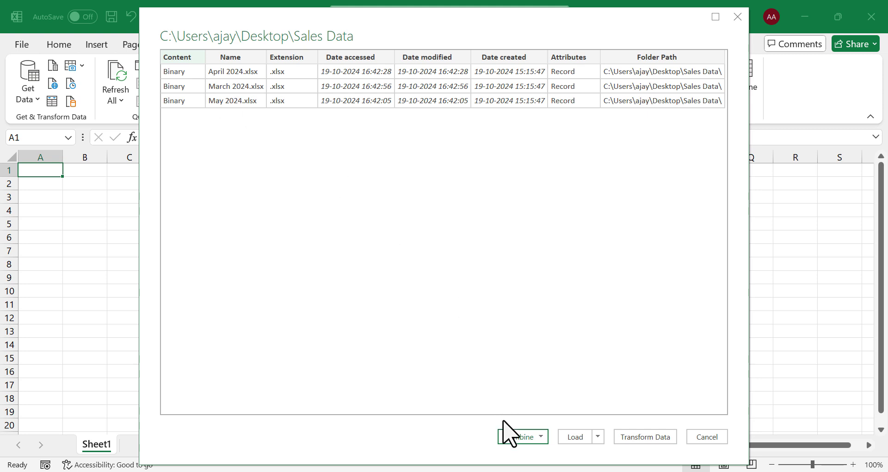
Step: Choose Combine & Transform Data for the three sales workbook files
left_click(541, 437)
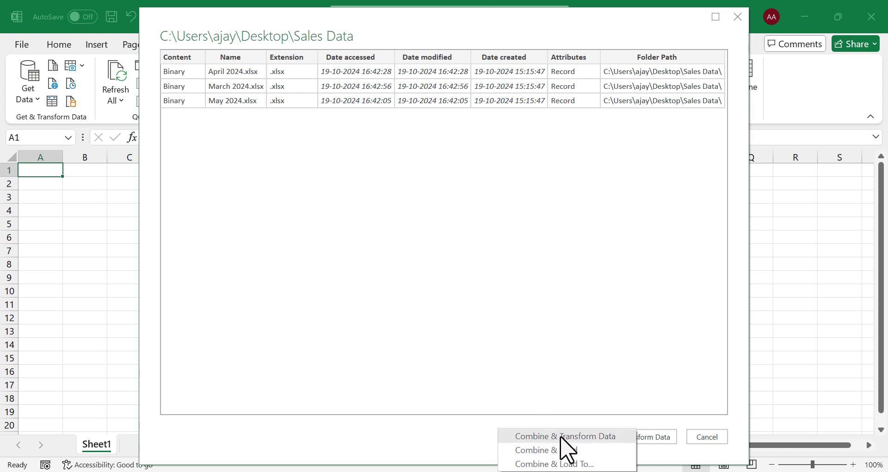
left_click(506, 437)
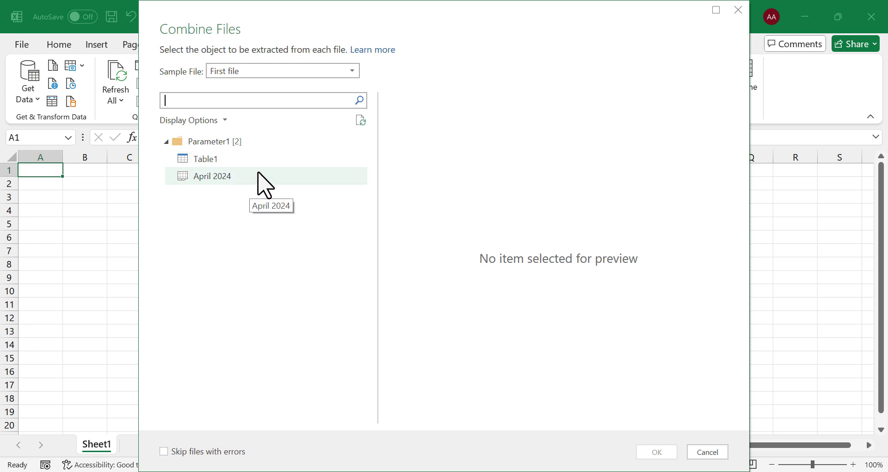
Step: Extract Table1 from each file and set the sample file to March 2024.xlsx
left_click(241, 160)
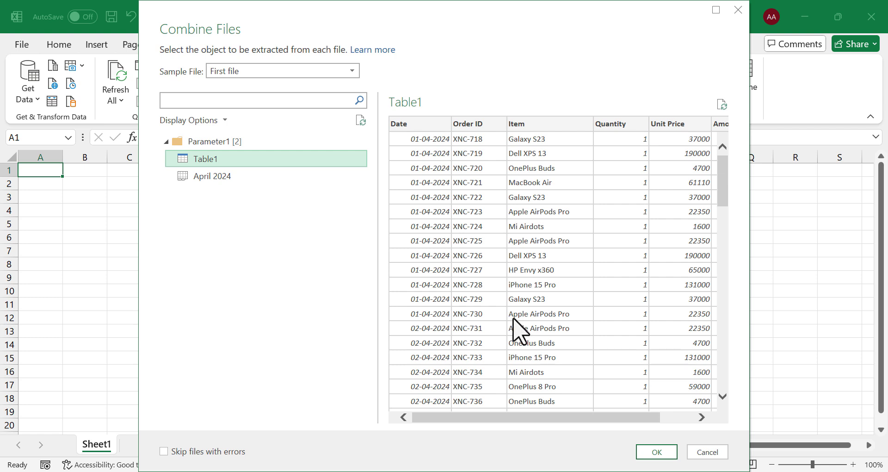
left_click(352, 70)
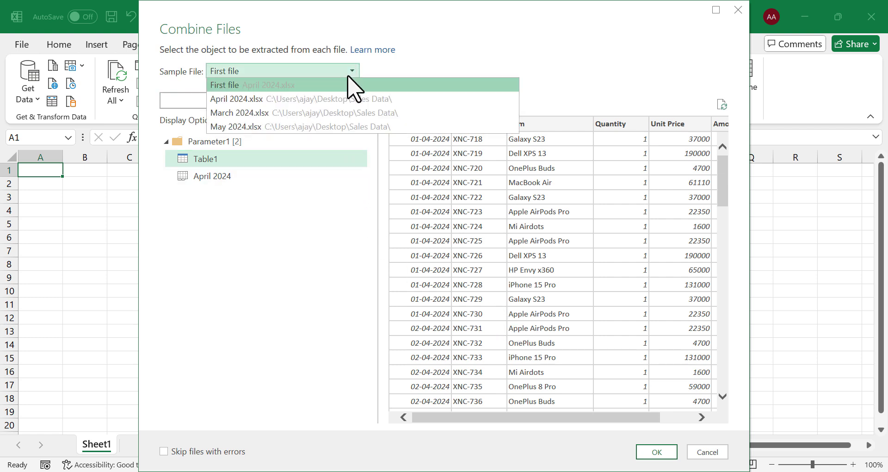
left_click(281, 111)
left_click(261, 160)
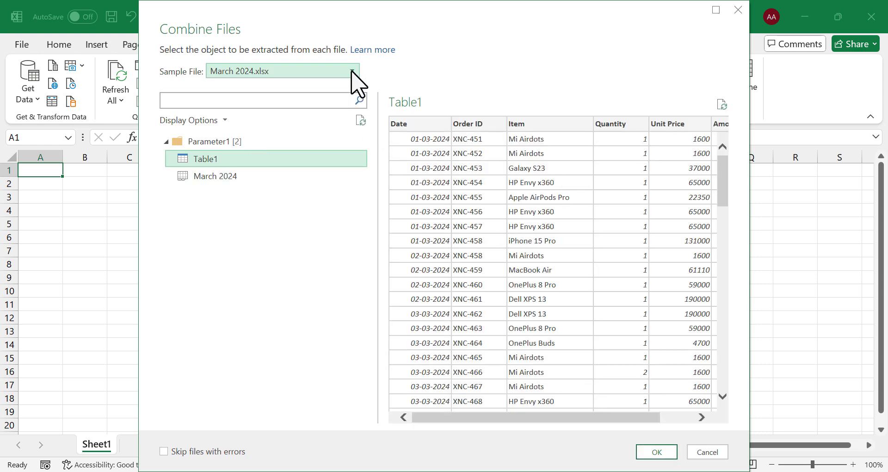
left_click(354, 71)
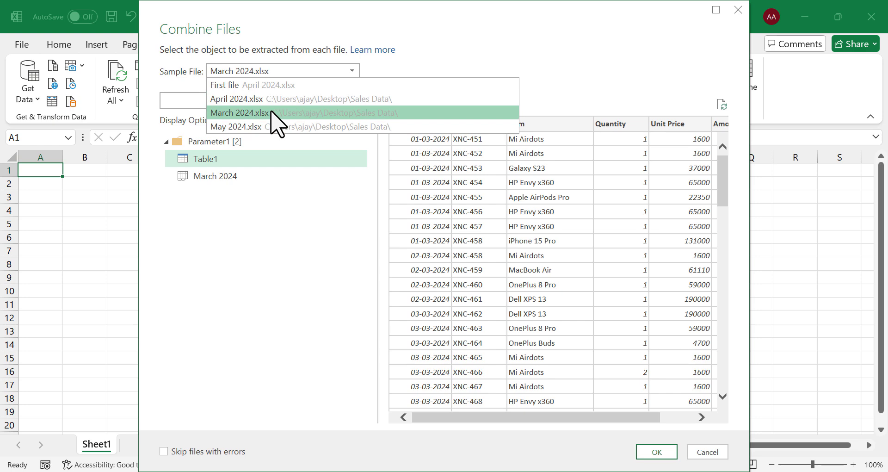
left_click(328, 212)
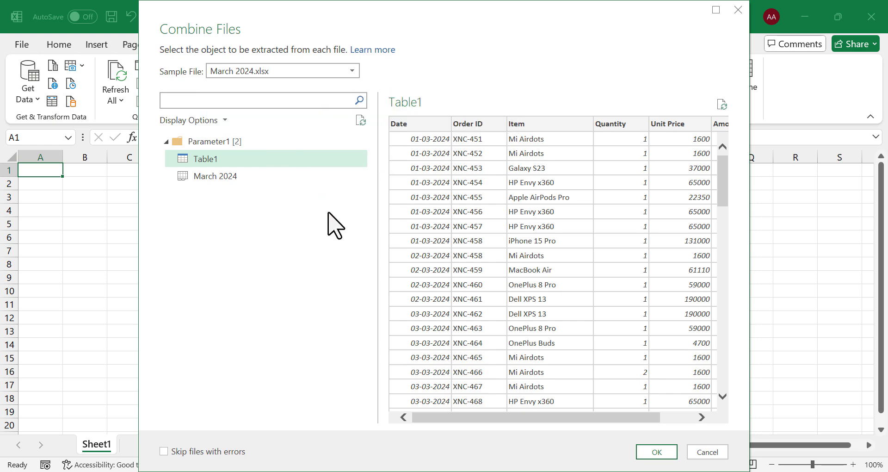
Step: Confirm Combine Files and scroll down through the combined Sales Data preview
left_click(649, 453)
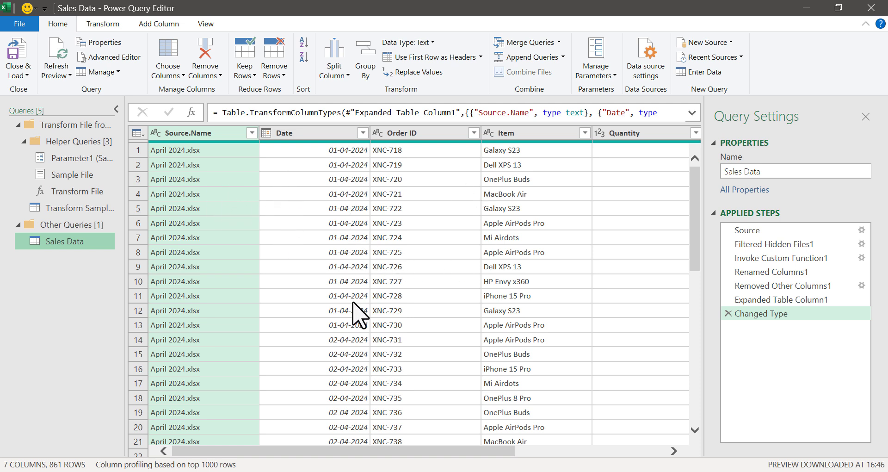
scroll(341, 298, "down", 1)
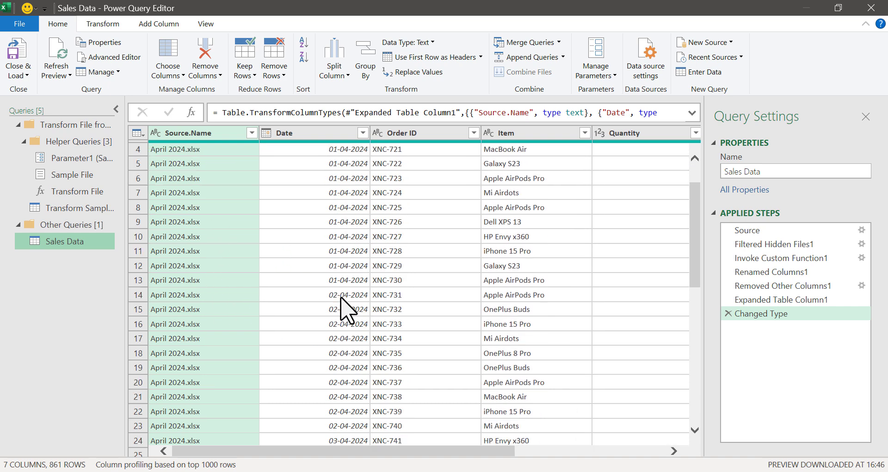
left_click_drag(695, 196, 694, 424)
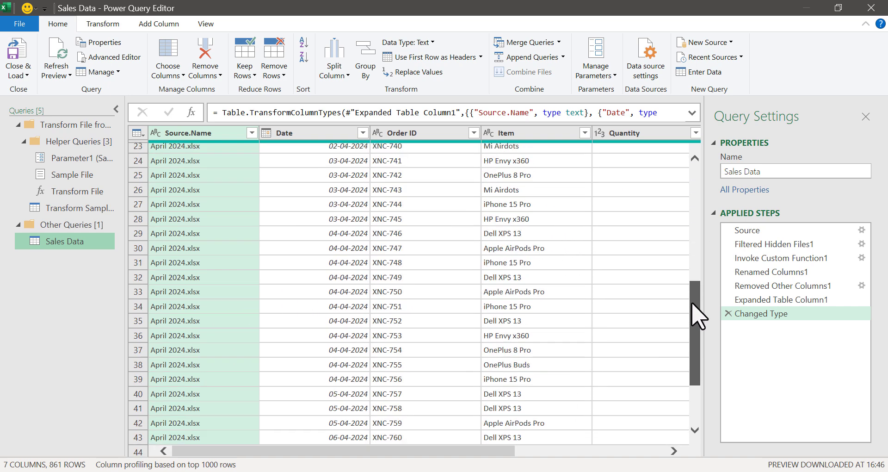
left_click_drag(703, 316, 699, 440)
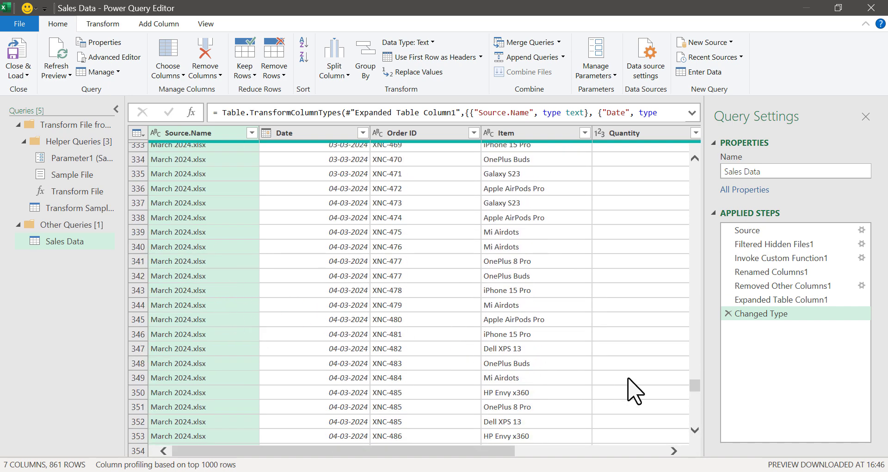
left_click_drag(696, 387, 695, 432)
left_click(698, 425)
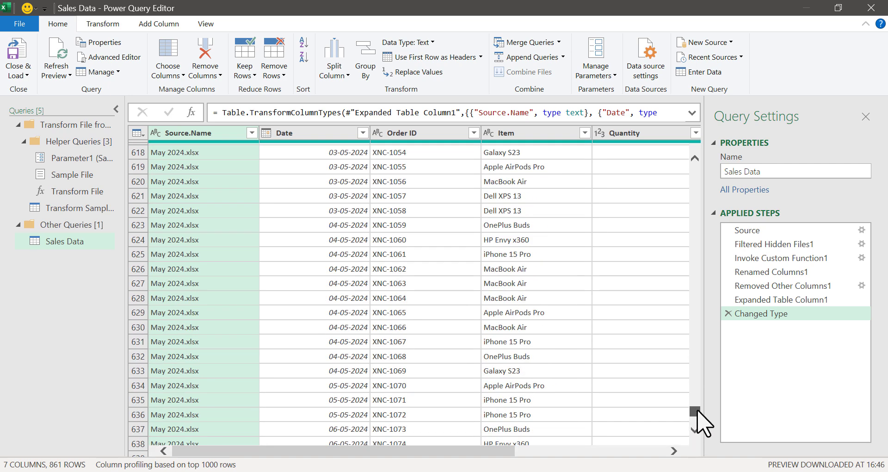
left_click(697, 419)
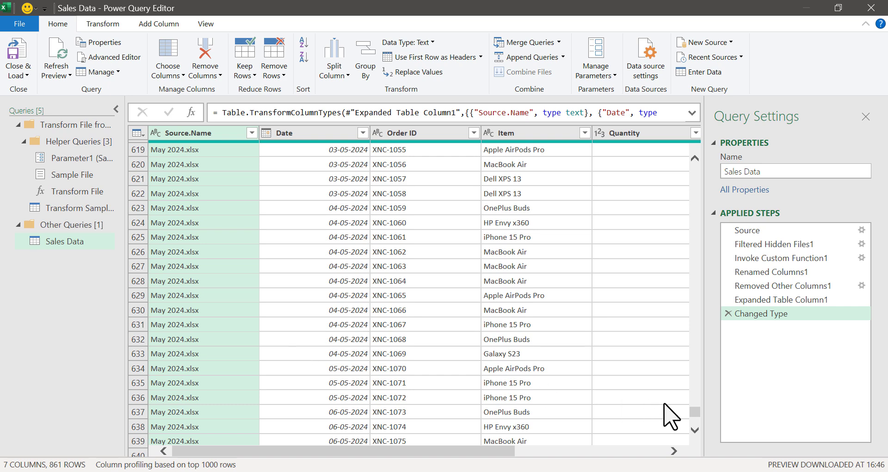
left_click_drag(699, 425, 698, 162)
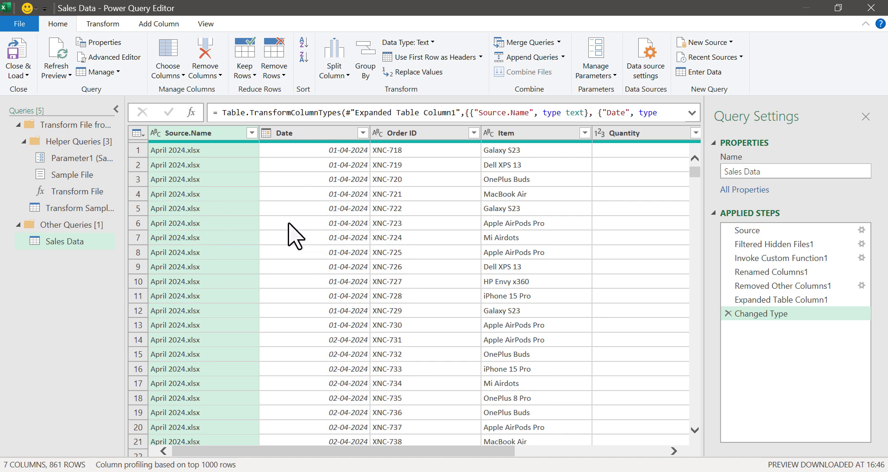
Step: Scroll back up and across the columns to review the 861-row query
left_click_drag(695, 172, 694, 328)
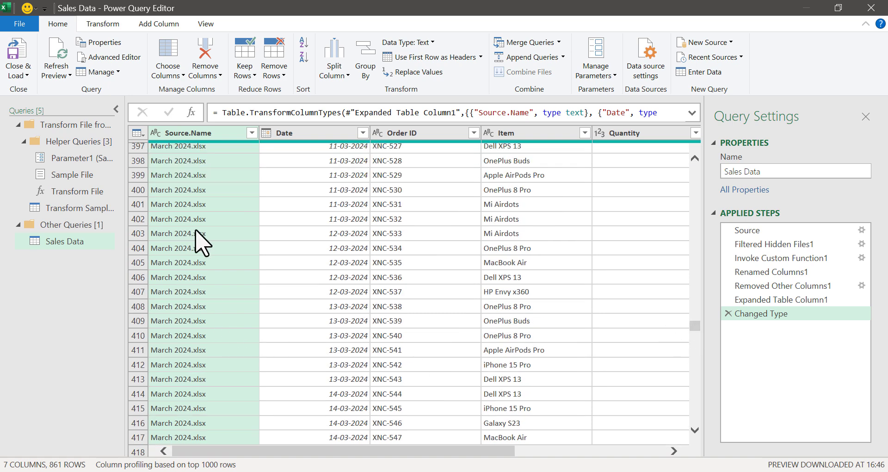
scroll(198, 237, "up", 8)
scroll(201, 241, "up", 8)
scroll(198, 238, "up", 5)
scroll(190, 245, "up", 5)
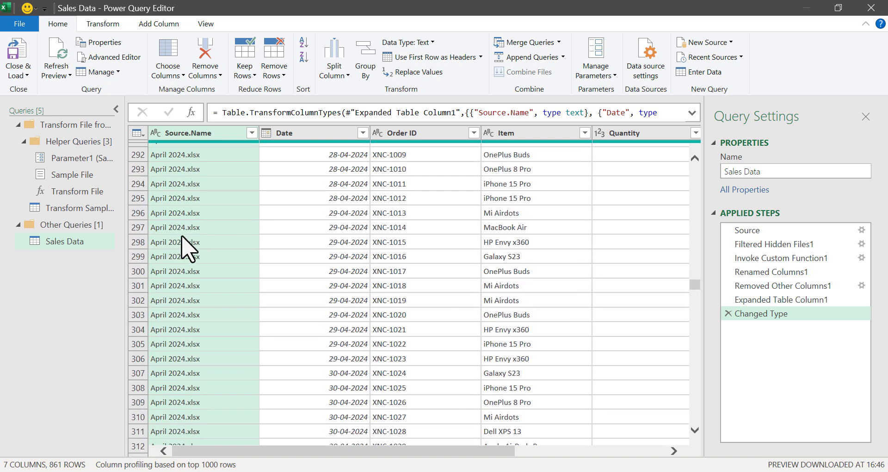
scroll(182, 406, "up", 5)
scroll(183, 407, "up", 4)
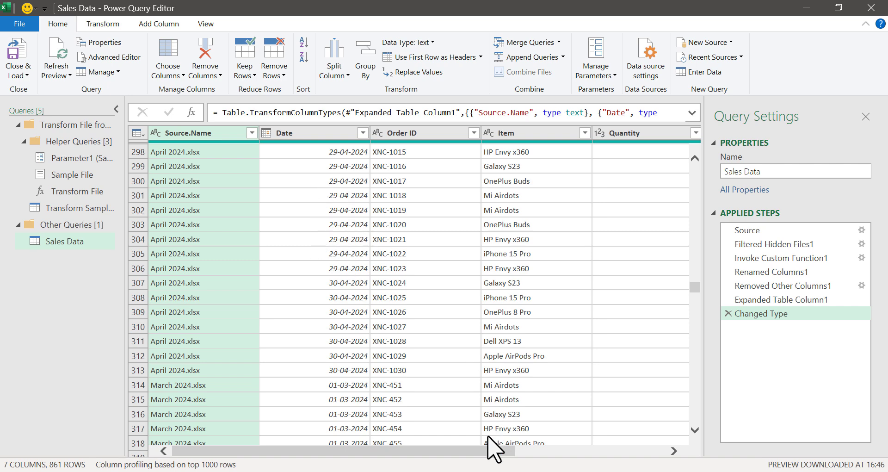
left_click_drag(469, 451, 635, 452)
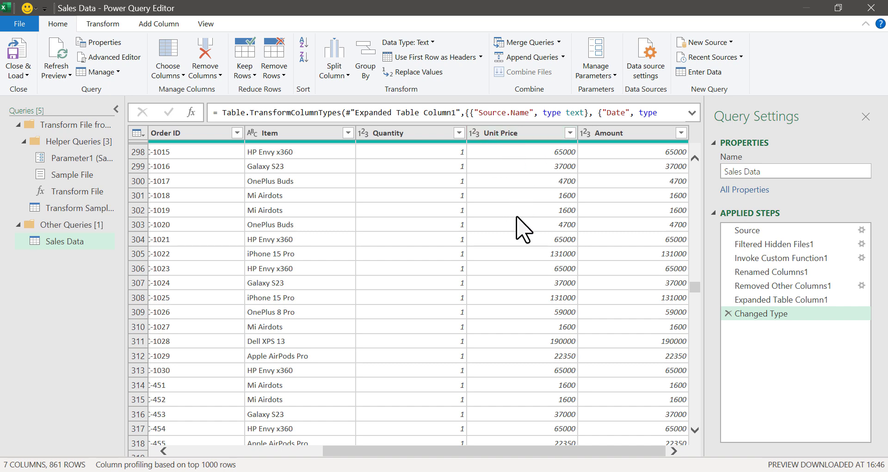
left_click_drag(548, 451, 323, 451)
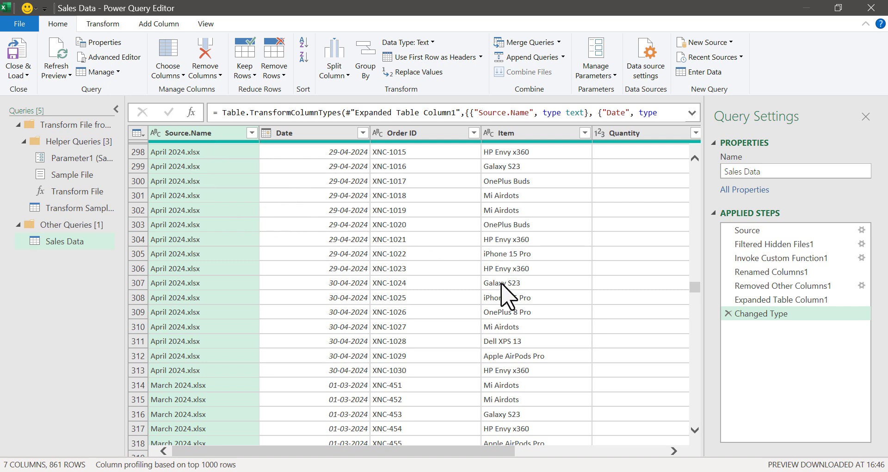
left_click_drag(695, 298, 698, 163)
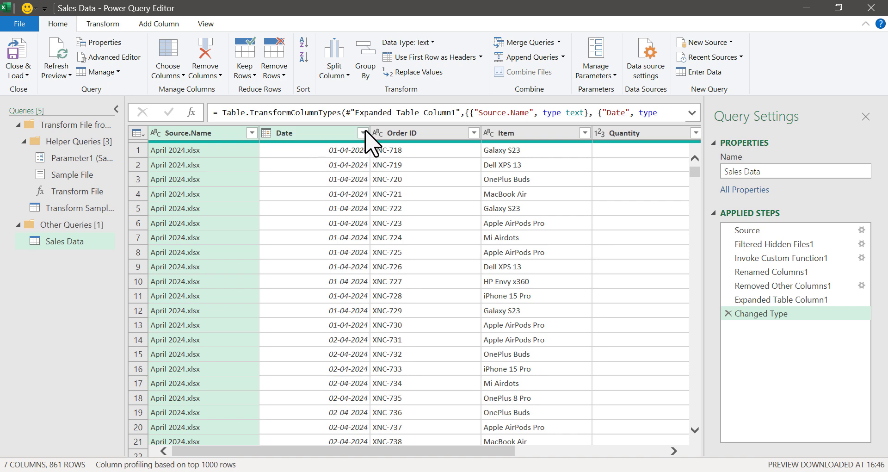
Step: Sort Date ascending and scroll to confirm April rows begin at row 282
left_click(363, 133)
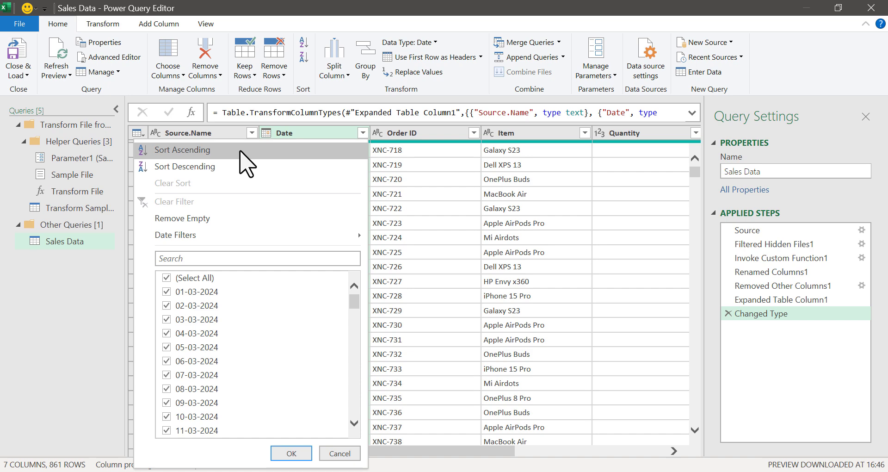
left_click(241, 151)
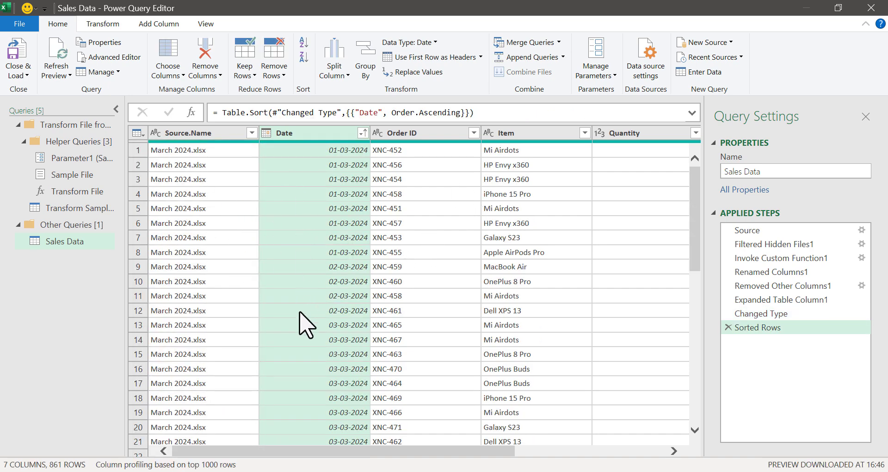
scroll(306, 327, "down", 6)
scroll(306, 326, "down", 6)
scroll(305, 326, "down", 6)
scroll(306, 326, "down", 6)
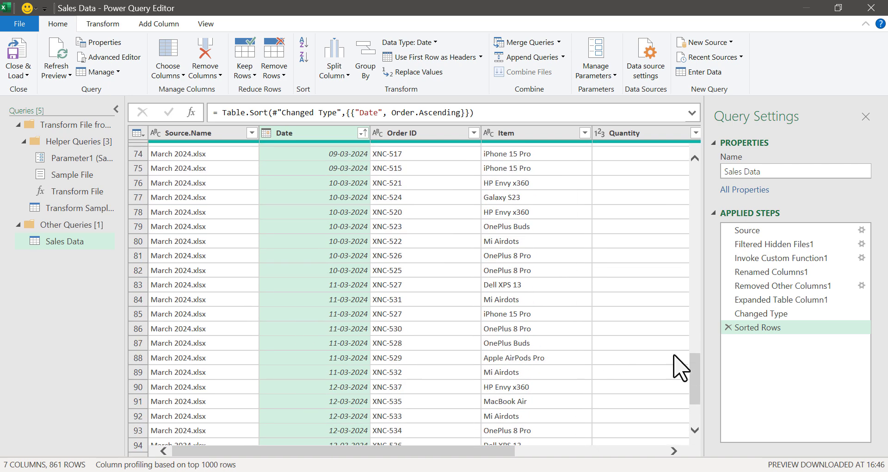
left_click_drag(694, 377, 694, 430)
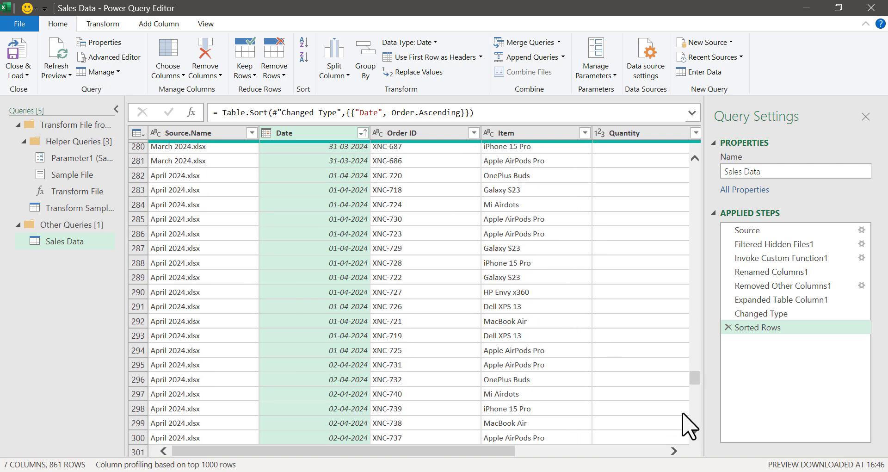
scroll(197, 171, "up", 1)
scroll(217, 199, "up", 1)
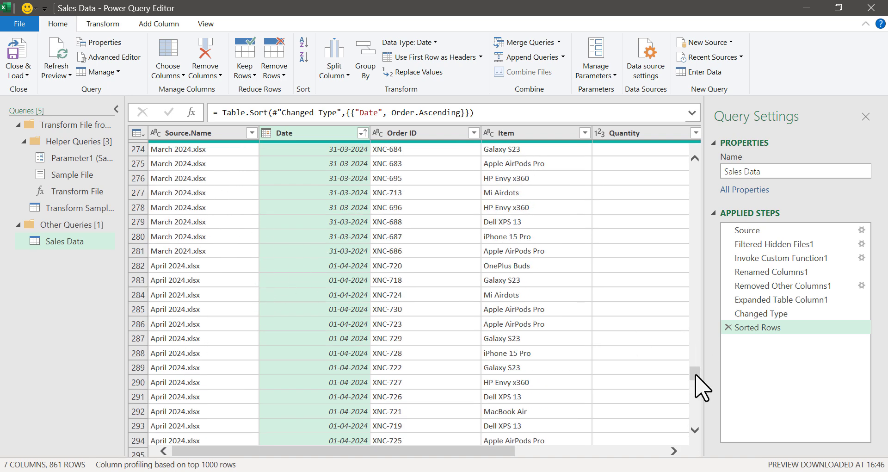
left_click_drag(696, 375, 696, 160)
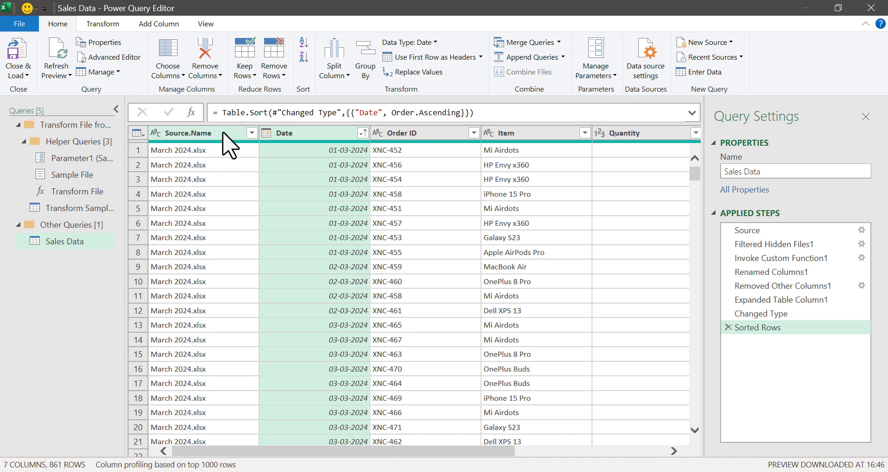
Step: Remove the Source.Name and Unit Price columns, leaving Date, Order ID, Item, Quantity and Amount
right_click(223, 133)
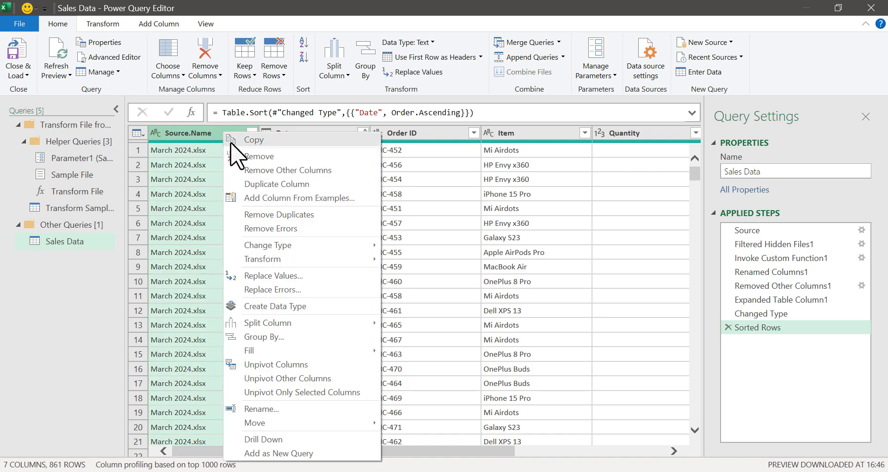
left_click(269, 156)
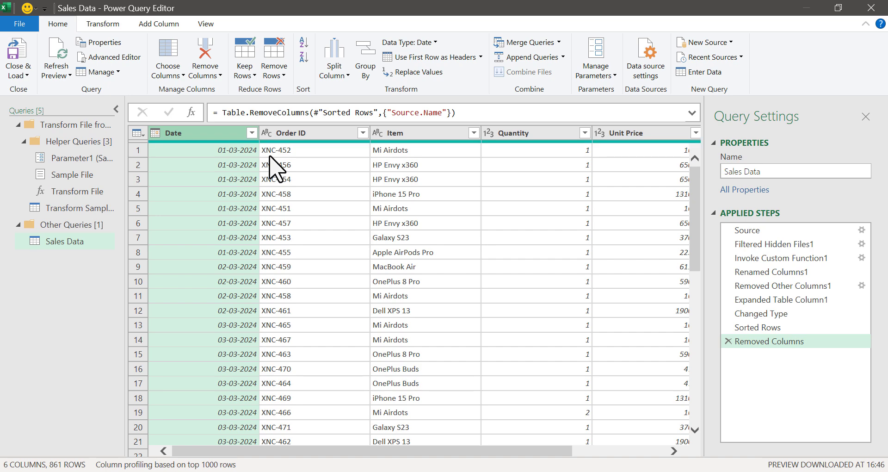
left_click_drag(442, 458, 485, 457)
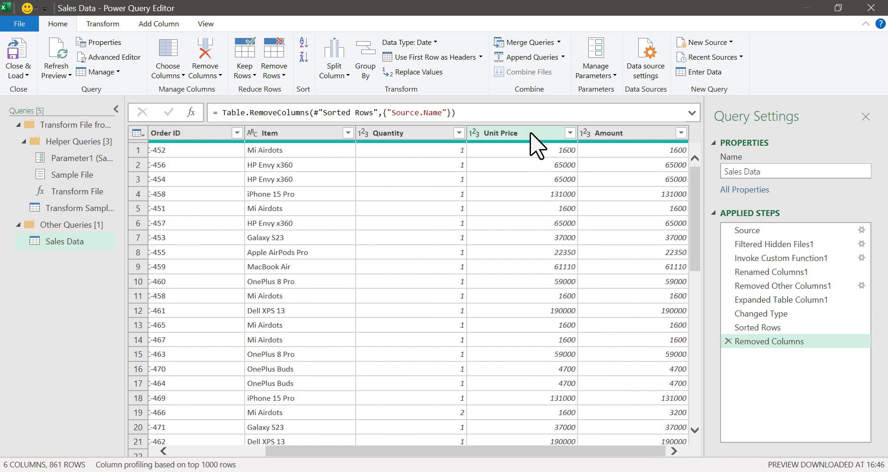
right_click(537, 141)
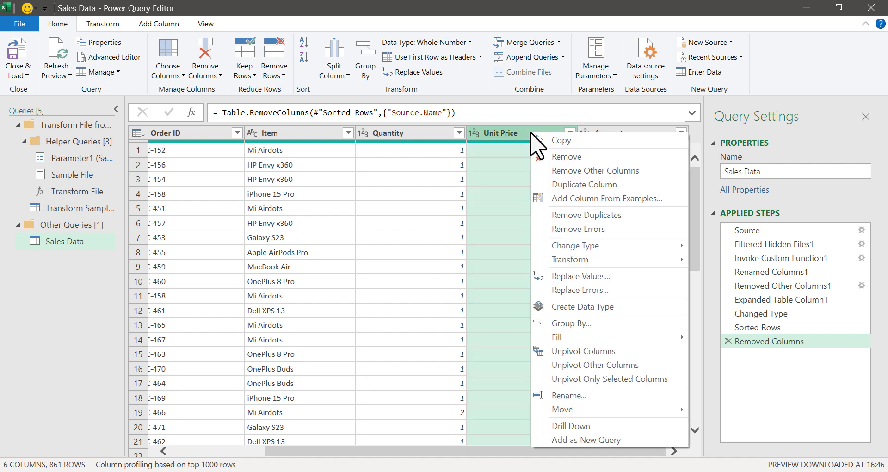
left_click(553, 155)
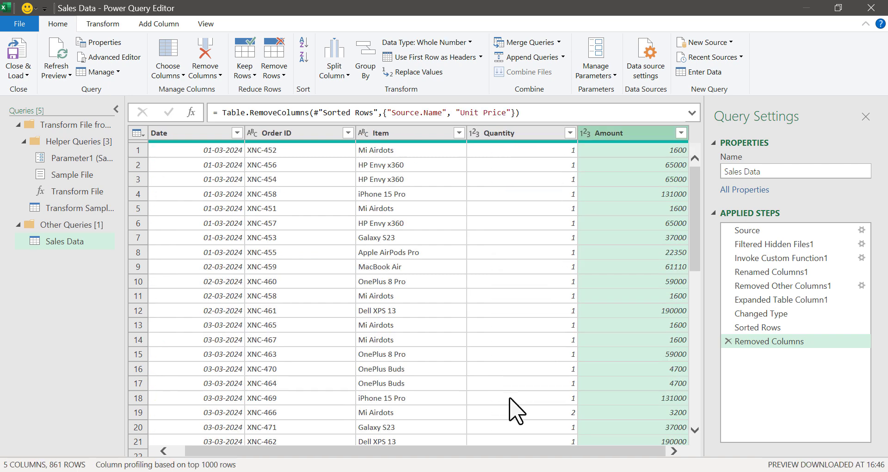
left_click_drag(486, 451, 432, 452)
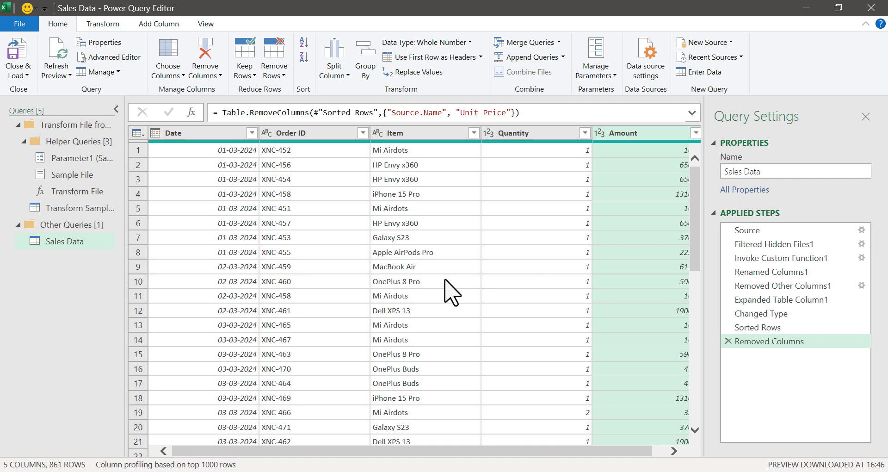
Step: Close & Load the query as table Sales_Data, then scroll through all 861 rows and back to the top
left_click(18, 48)
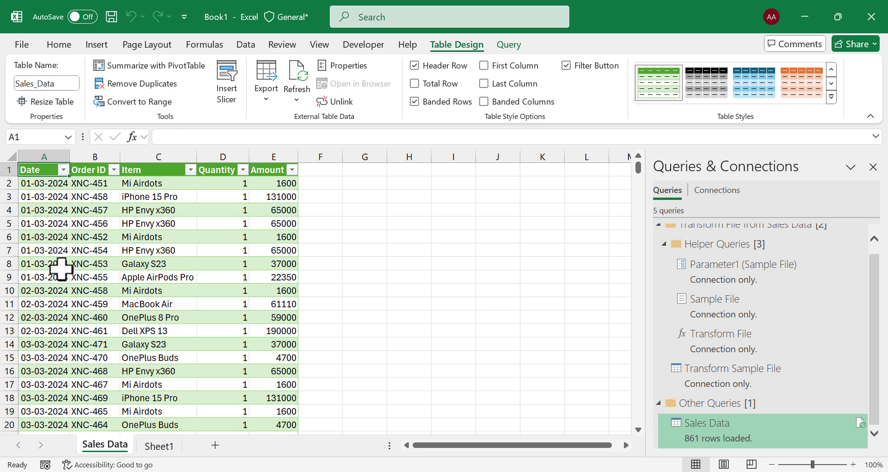
scroll(63, 292, "down", 7)
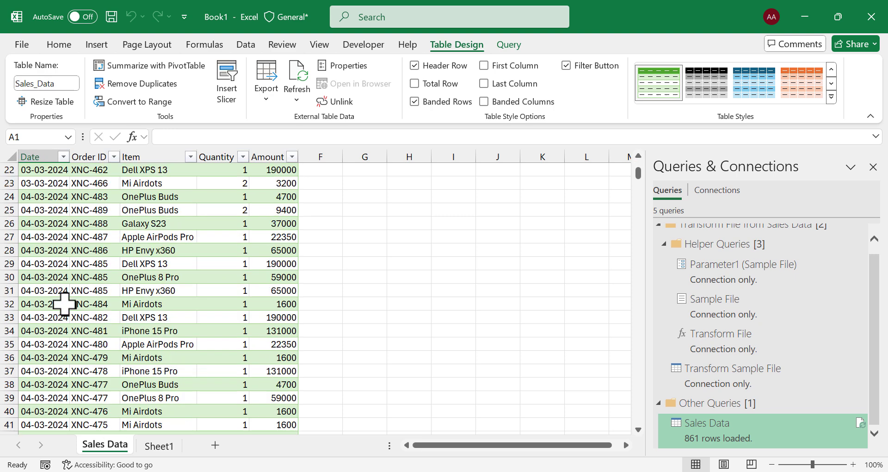
scroll(61, 310, "down", 12)
scroll(62, 317, "down", 9)
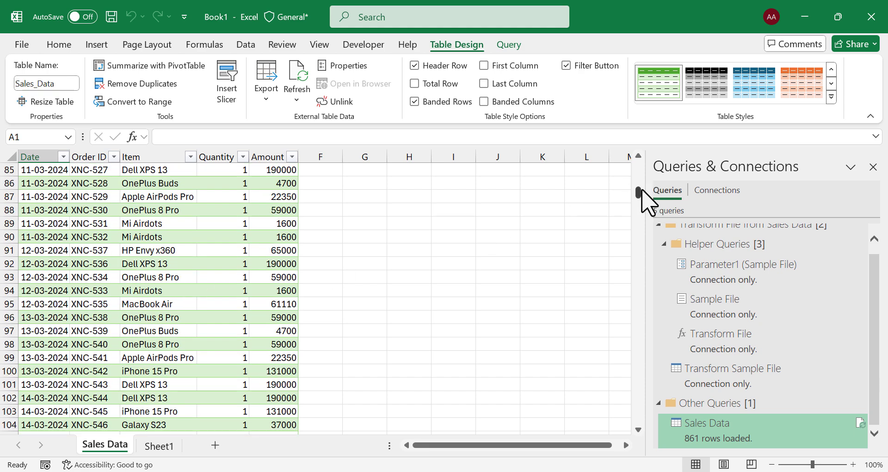
left_click_drag(640, 194, 642, 277)
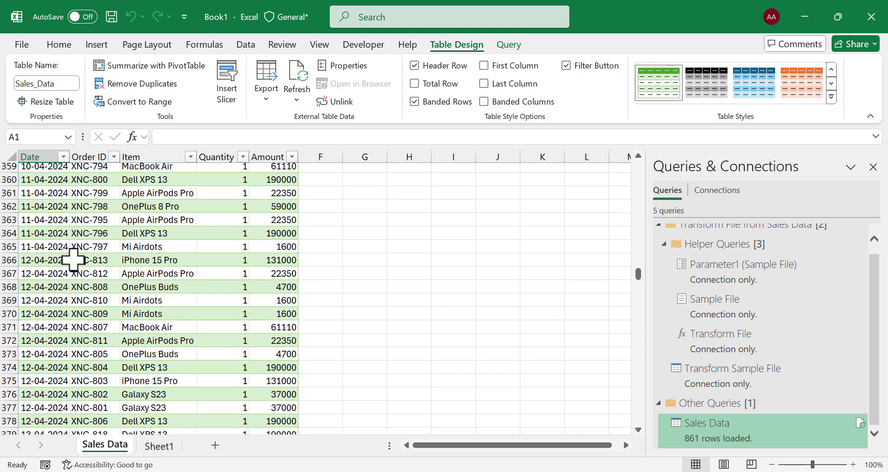
left_click_drag(640, 276, 640, 428)
scroll(135, 370, "down", 5)
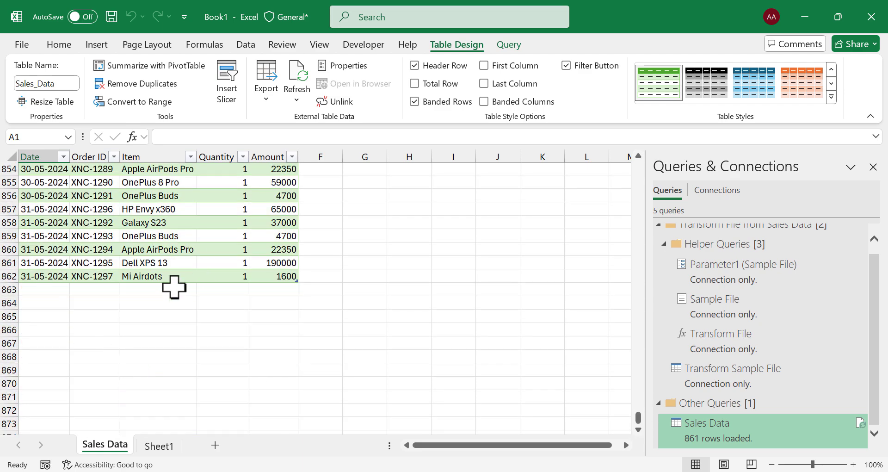
left_click_drag(641, 430, 639, 159)
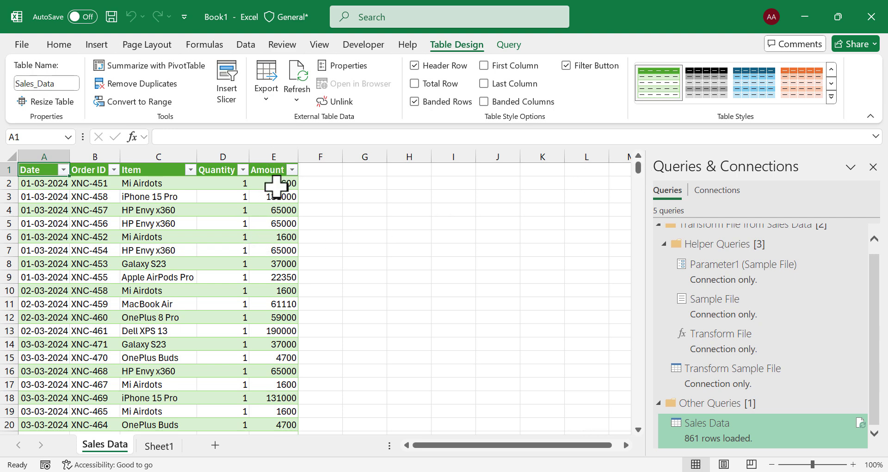
Step: Give Amount column E Comma Style with the decimals decreased to zero
left_click(279, 156)
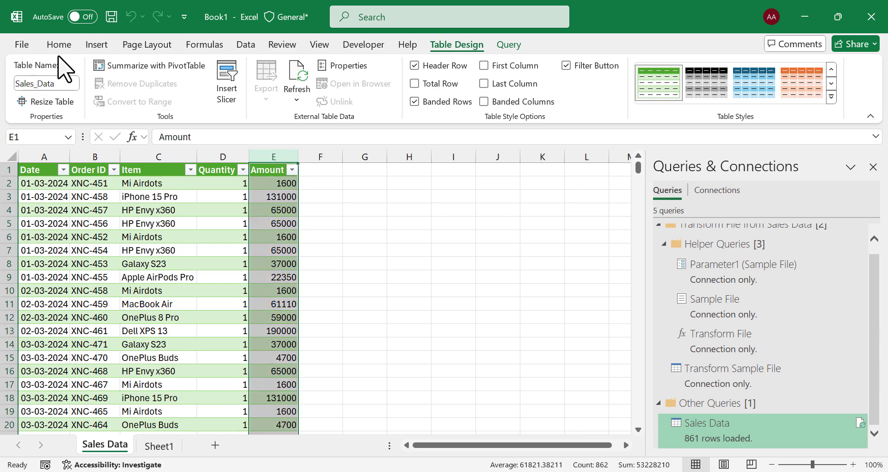
left_click(59, 44)
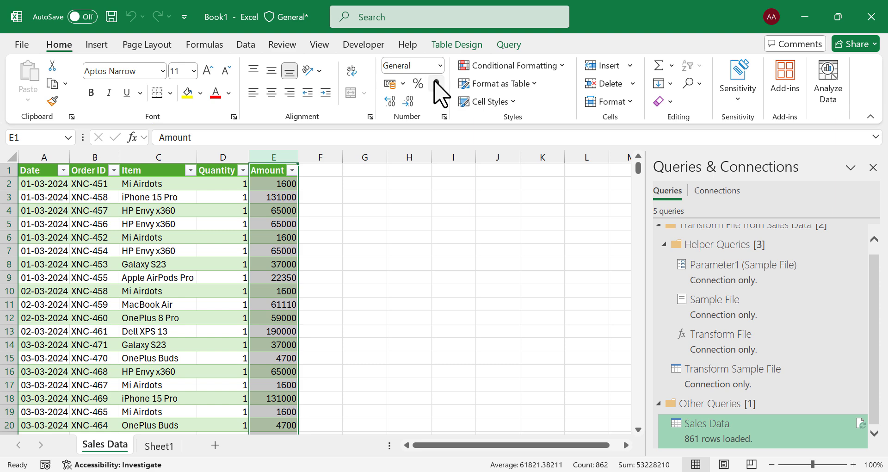
left_click(436, 84)
left_click(408, 101)
left_click(409, 101)
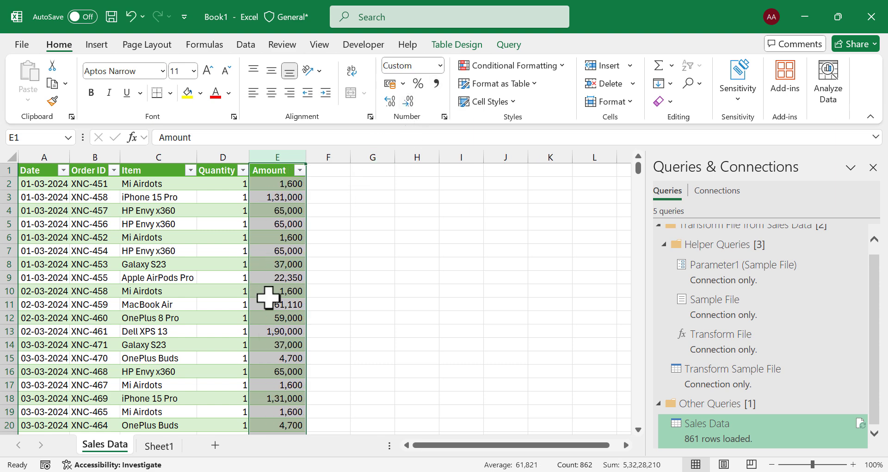
left_click(218, 293)
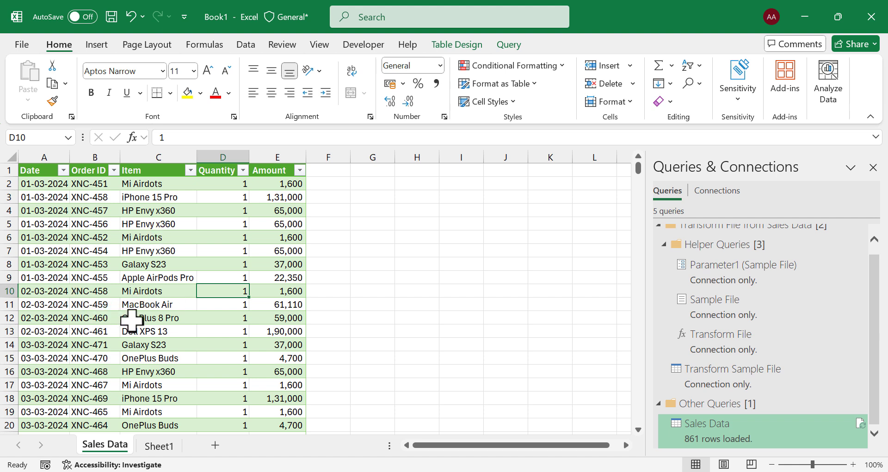
left_click(417, 285)
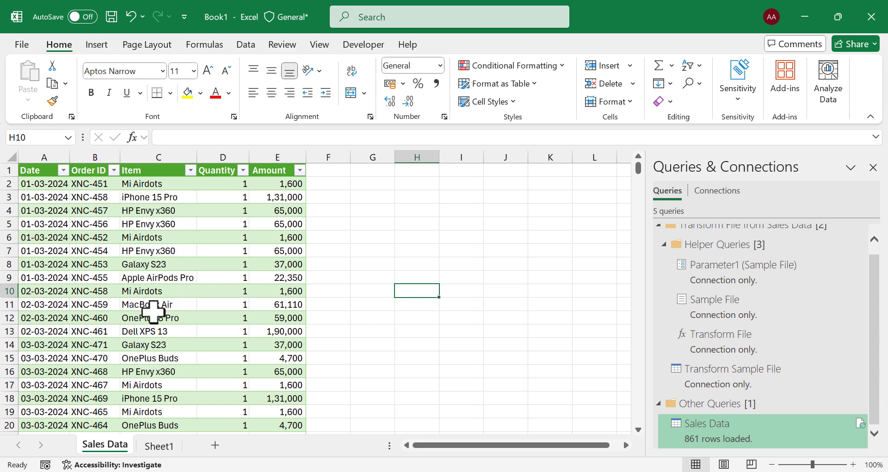
Step: Insert a PivotTable from the Sales_Data table onto a new worksheet
left_click(159, 278)
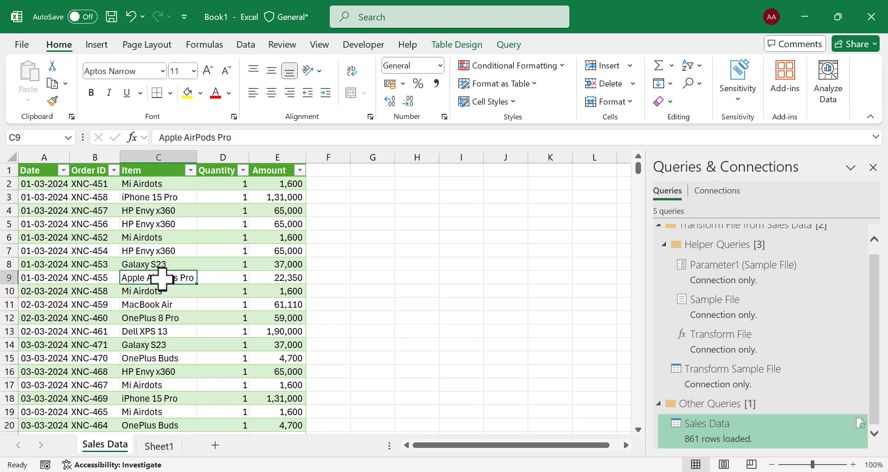
left_click(95, 44)
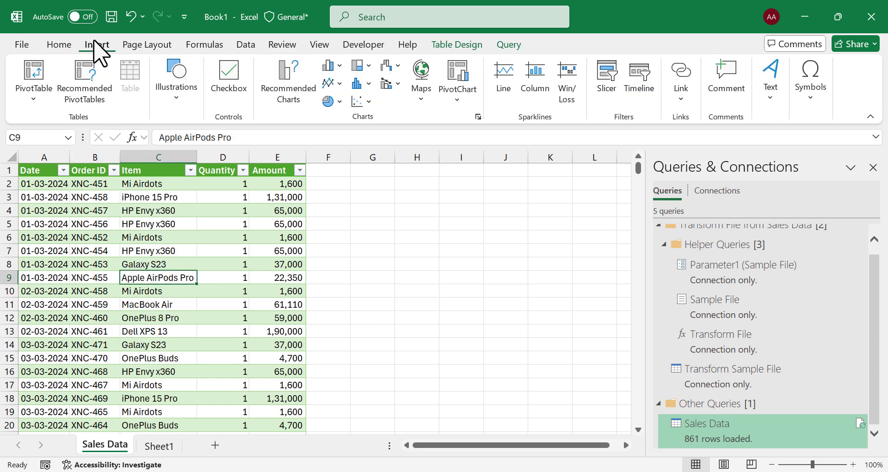
left_click(39, 70)
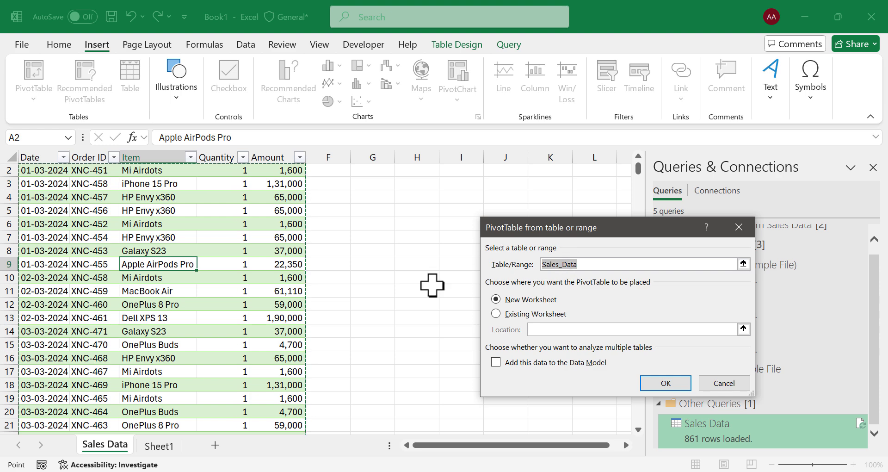
scroll(264, 310, "down", 3)
scroll(273, 321, "down", 1)
scroll(308, 330, "up", 3)
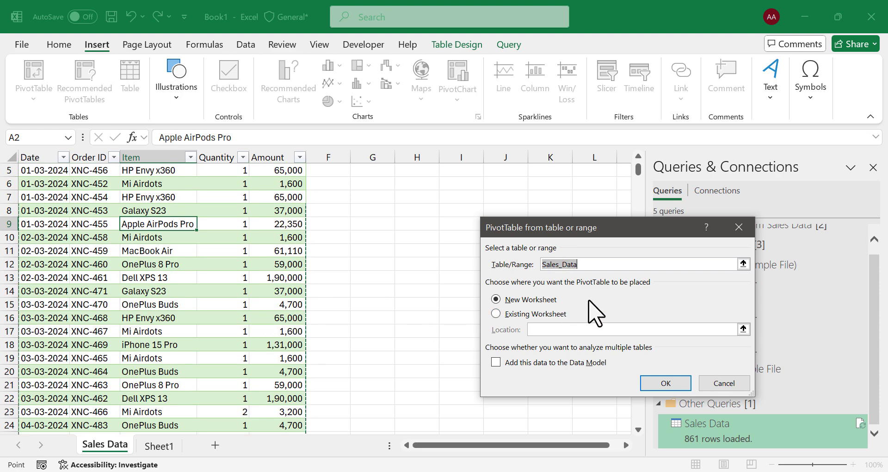
left_click(647, 384)
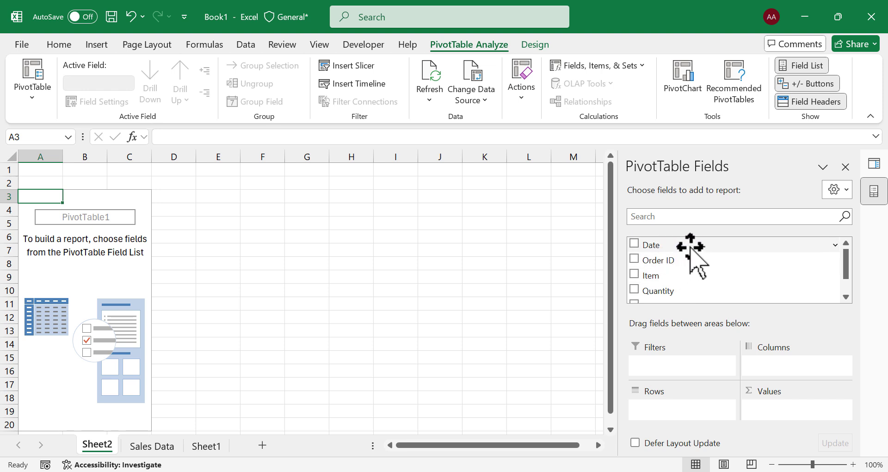
Step: Put Date in Rows and Amount in Values to sum Amount by month
left_click_drag(690, 249, 666, 416)
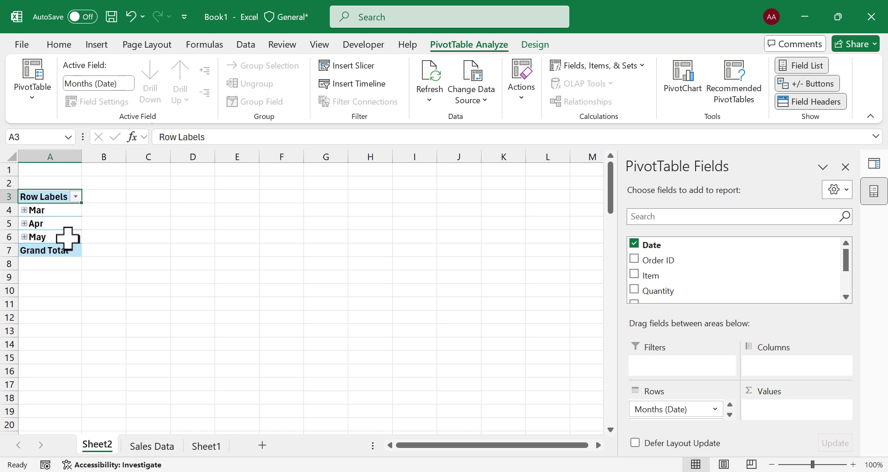
scroll(844, 273, "down", 2)
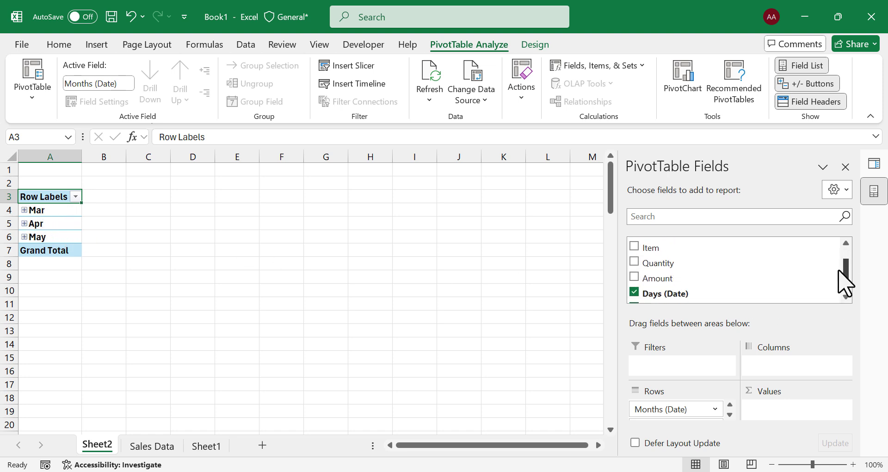
left_click_drag(676, 279, 775, 419)
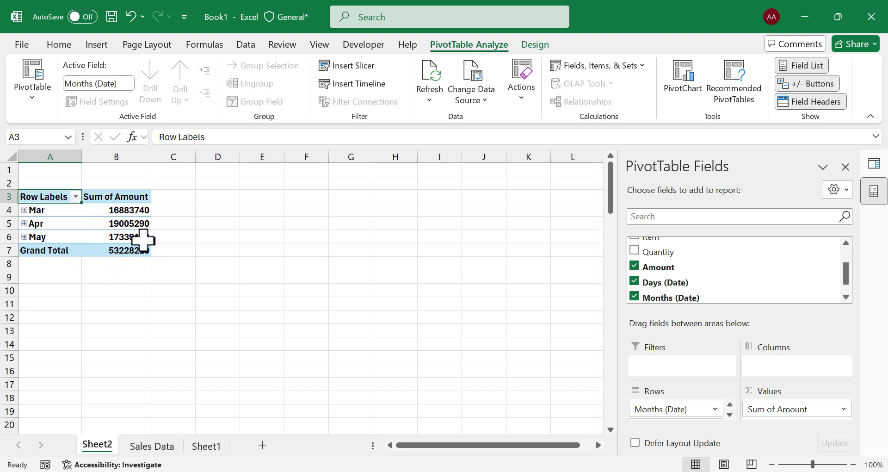
Step: Format the Sum of Amount cells as Number with 1000 separator and 0 decimal places
left_click_drag(139, 209, 141, 249)
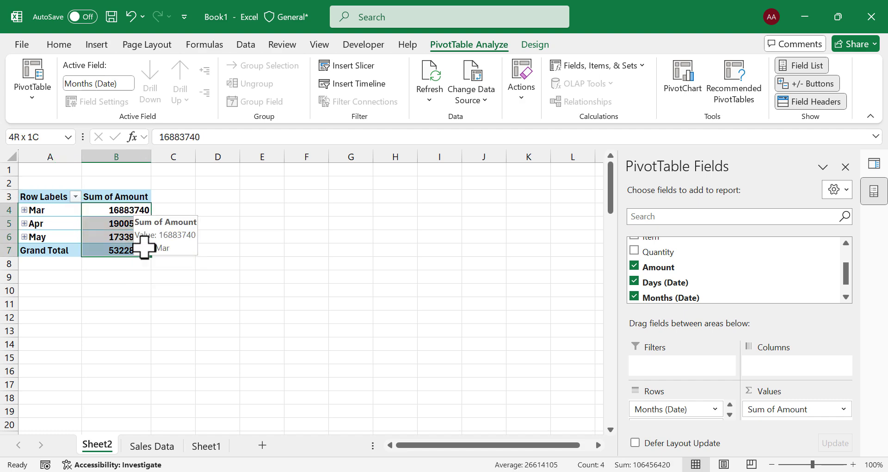
right_click(116, 227)
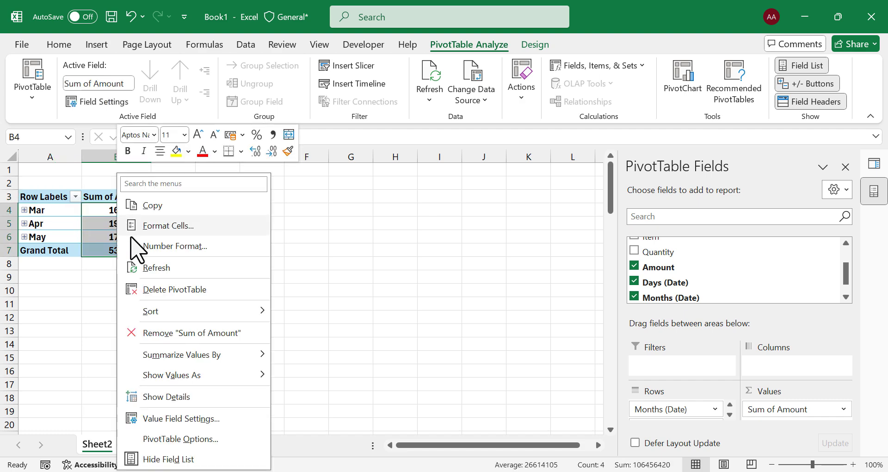
left_click(131, 224)
left_click(59, 130)
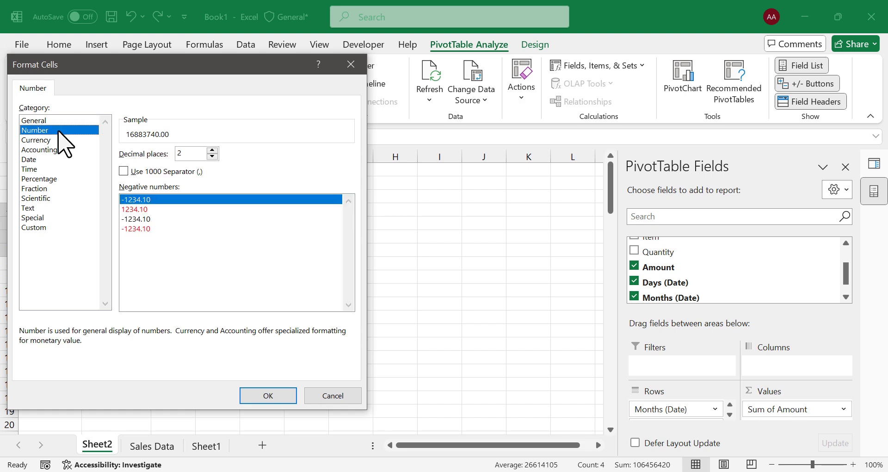
left_click(123, 172)
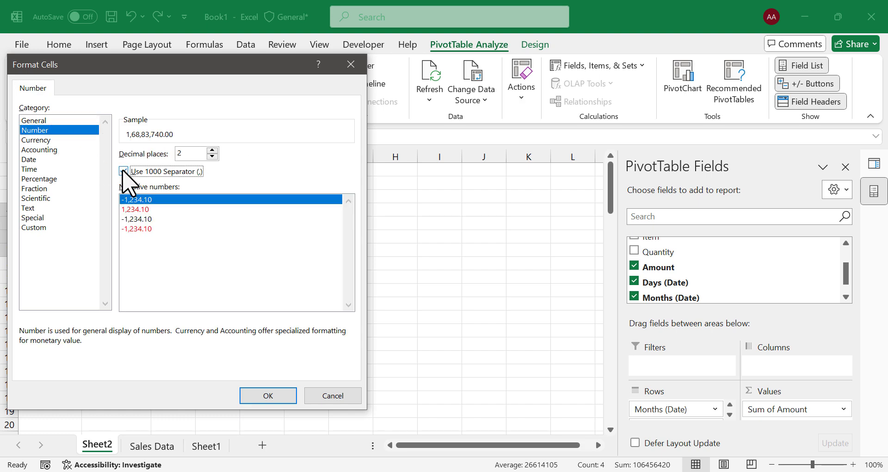
left_click(212, 156)
left_click(212, 157)
left_click(283, 394)
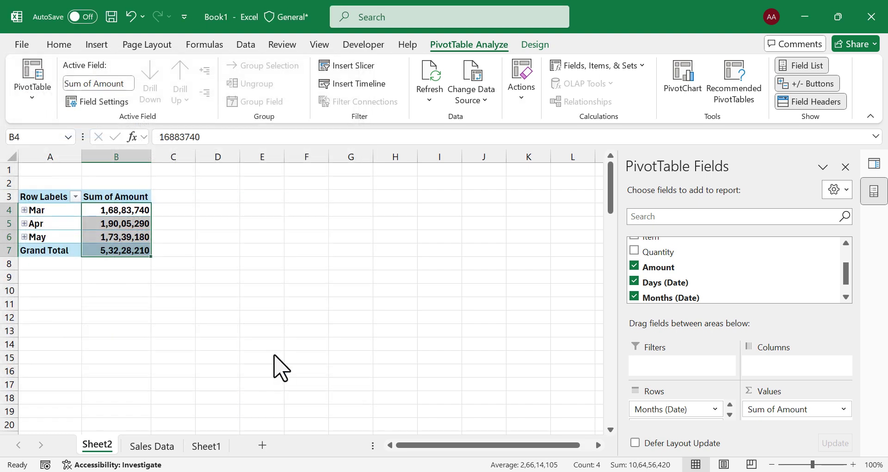
left_click(246, 246)
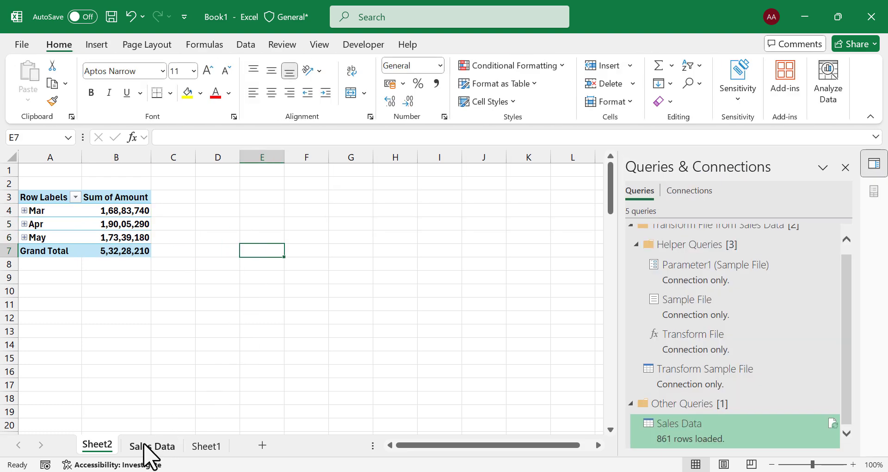
Step: Use Summarize with PivotTable on Sales_Data, placing PivotTable2 on the existing sheet at Sheet2!D3
left_click(149, 446)
scroll(150, 215, "up", 2)
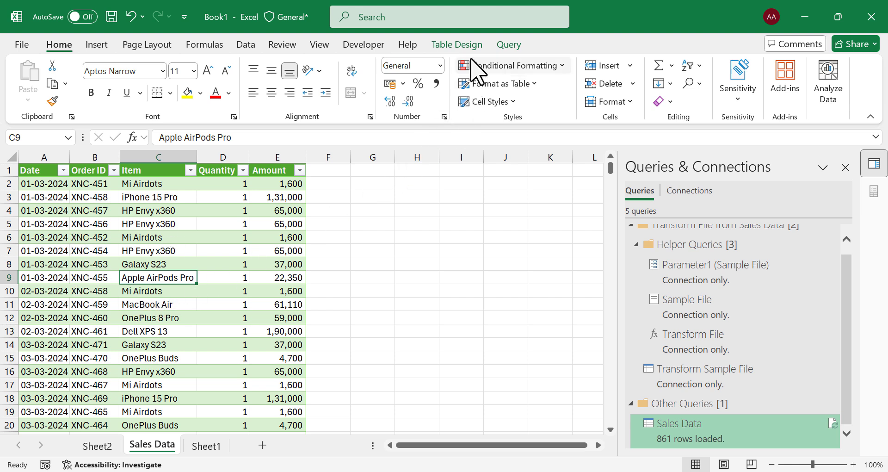
left_click(463, 45)
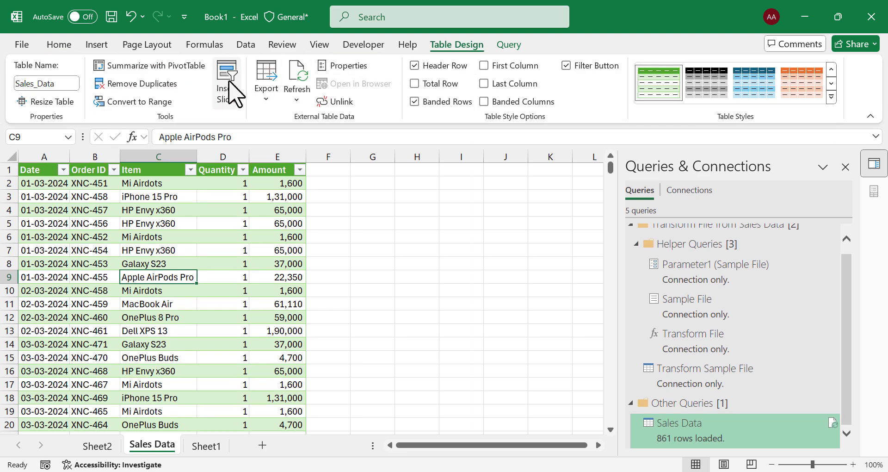
left_click(177, 66)
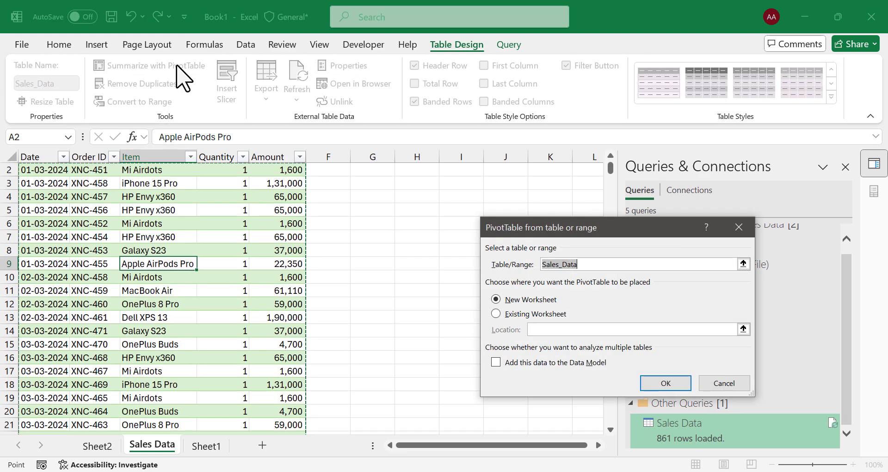
left_click(498, 314)
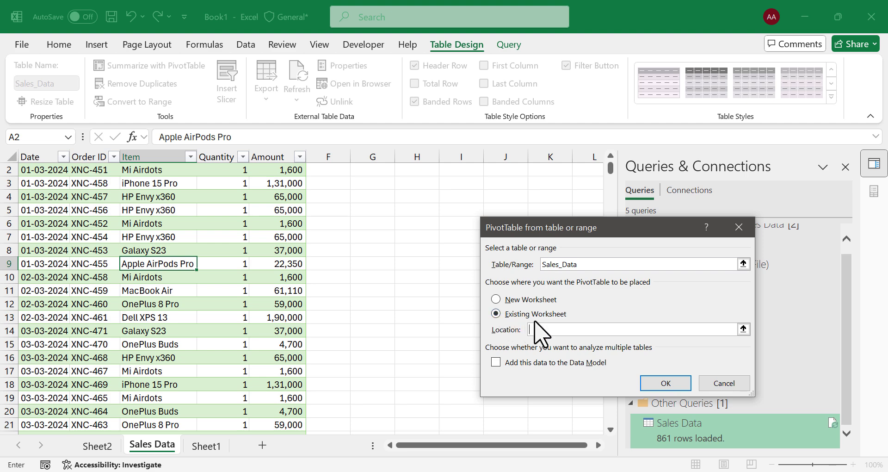
left_click(744, 329)
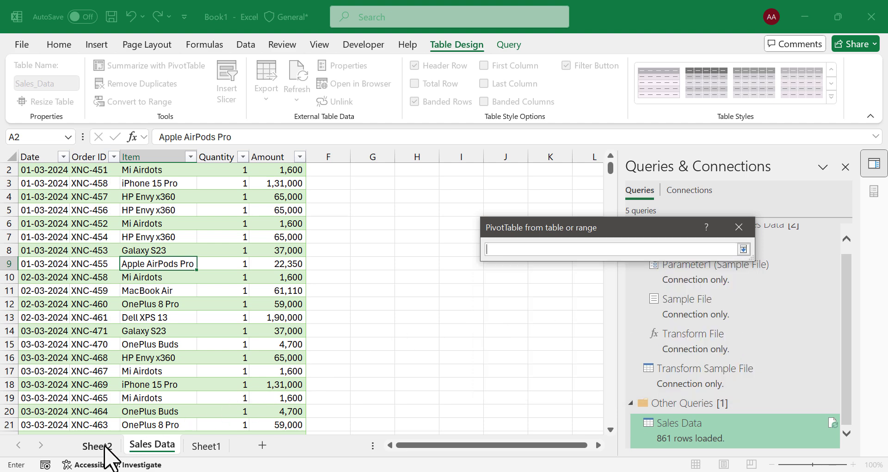
left_click(98, 446)
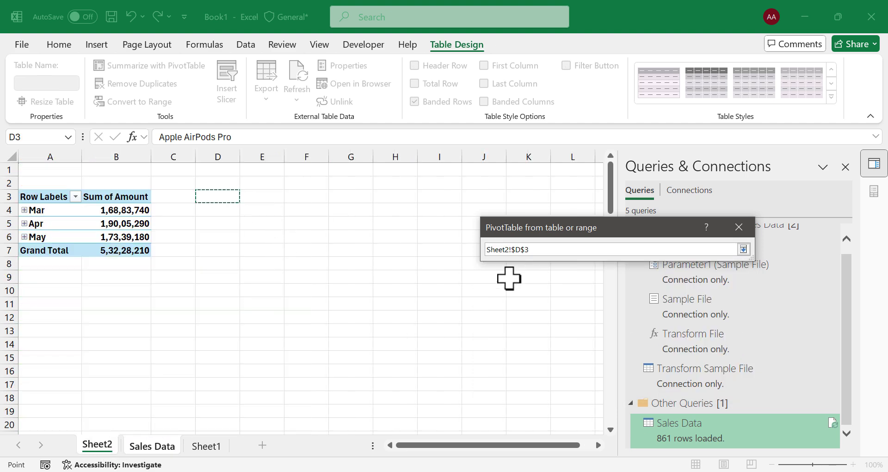
left_click(743, 249)
left_click(666, 383)
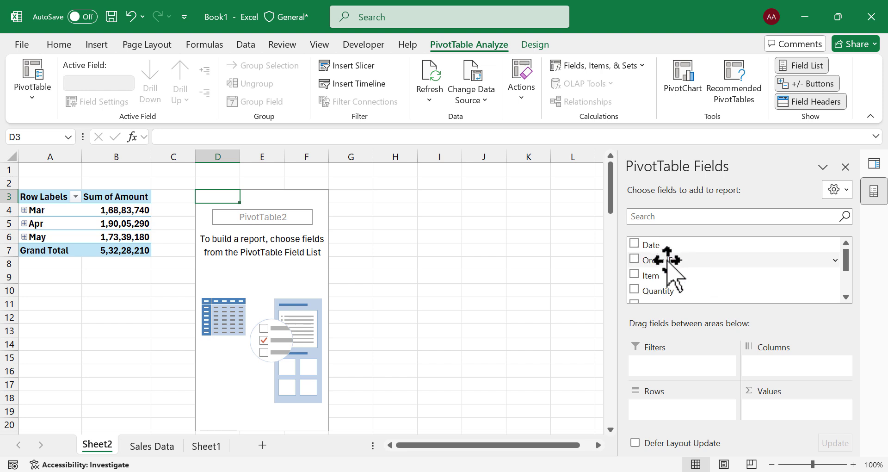
Step: Add Item to Rows and Quantity to Values, then minimize Excel and File Explorer
left_click_drag(682, 277, 680, 410)
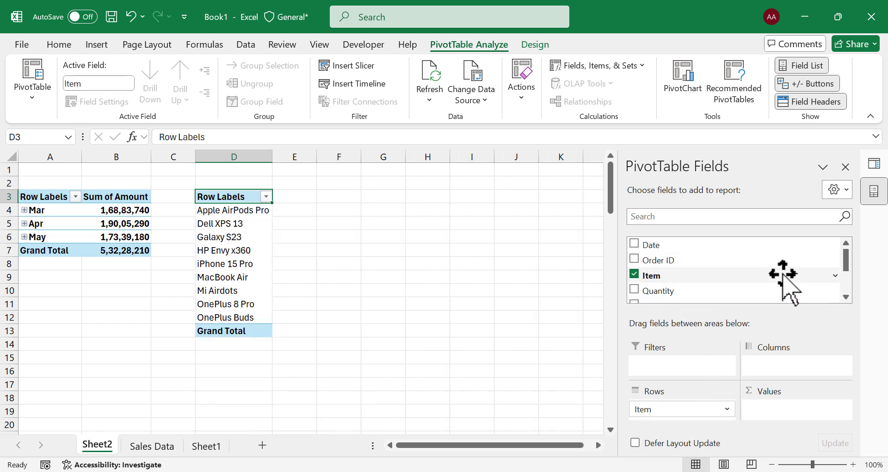
left_click_drag(670, 290, 782, 409)
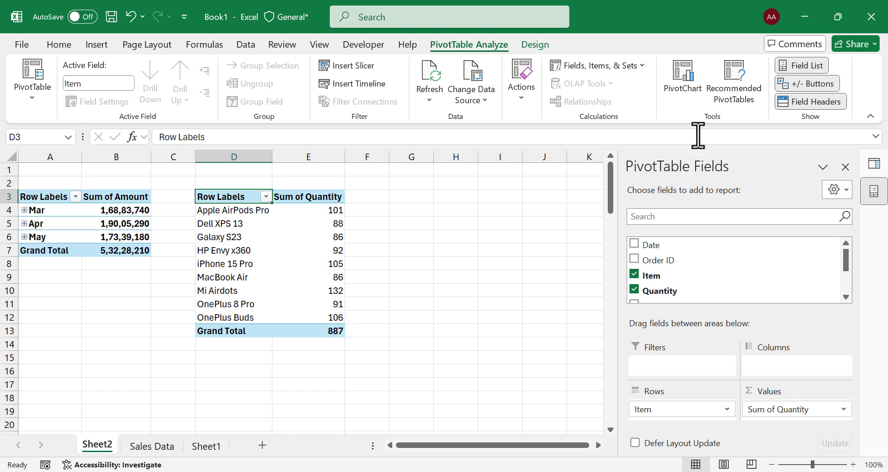
left_click(805, 17)
left_click(806, 7)
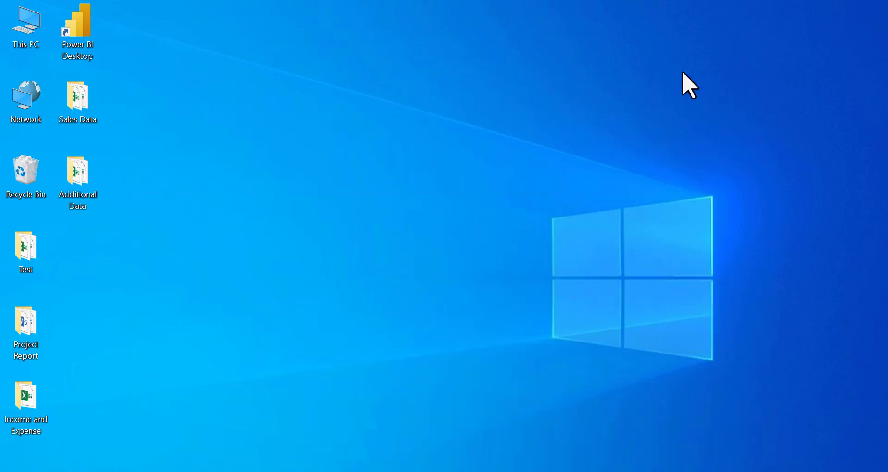
Step: Open the Additional Data desktop folder and the June 2024 workbook in it
double_click(91, 186)
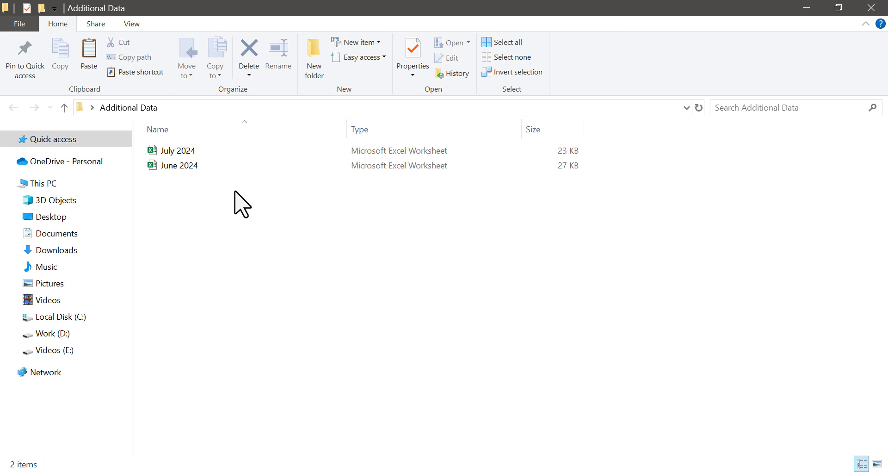
left_click(223, 165)
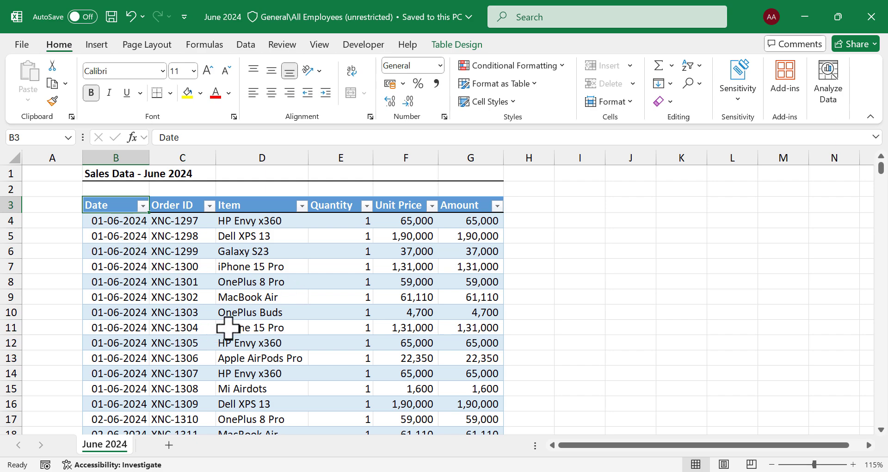
Step: Minimize June 2024 and Book1, open July 2024 to review it, then close it
left_click(805, 17)
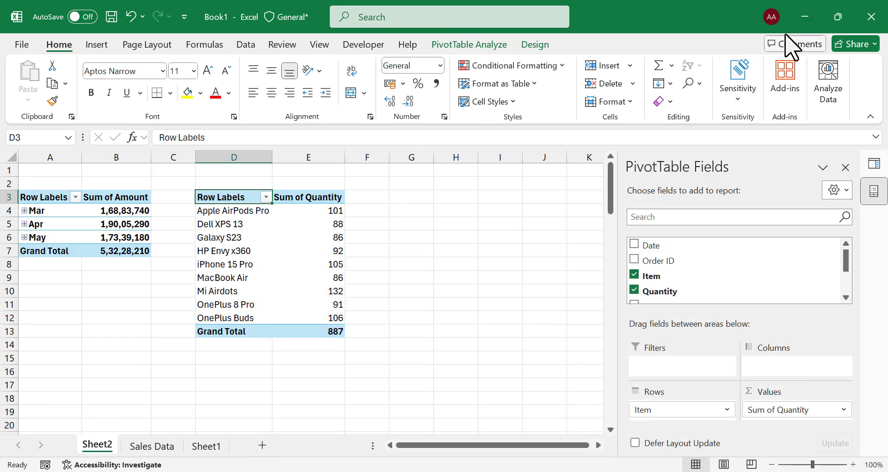
left_click(805, 16)
double_click(207, 151)
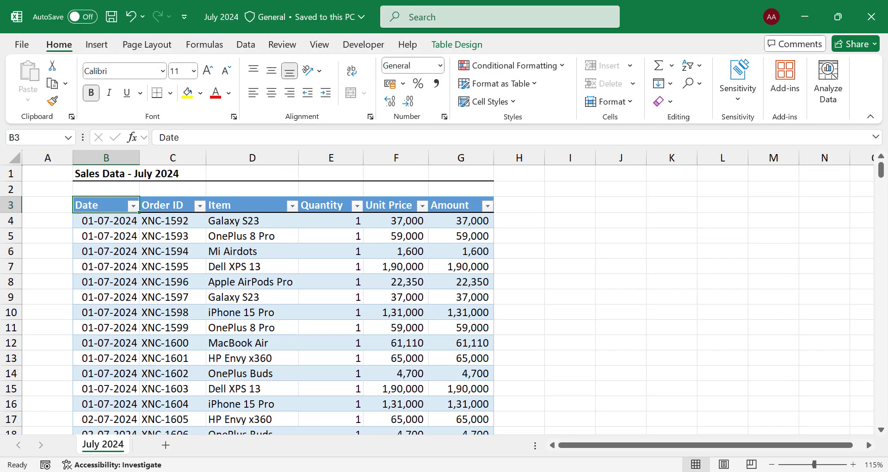
left_click(871, 17)
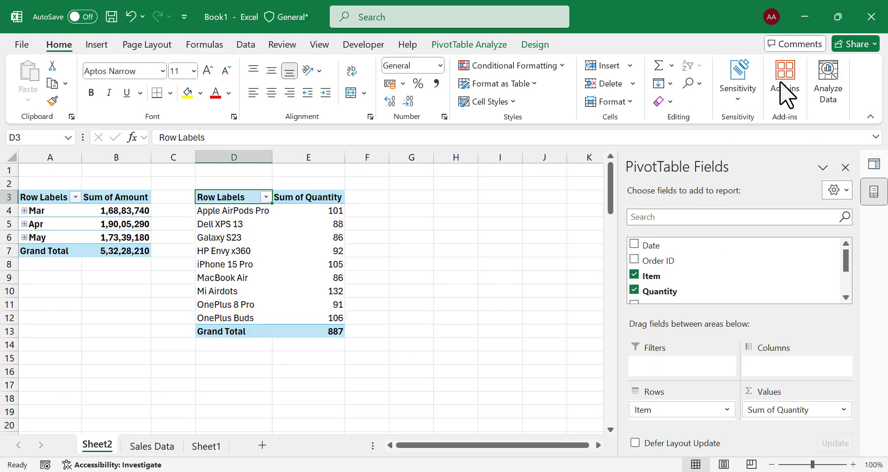
Step: Copy the June 2024 and July 2024 workbooks from the Additional Data folder
left_click(804, 17)
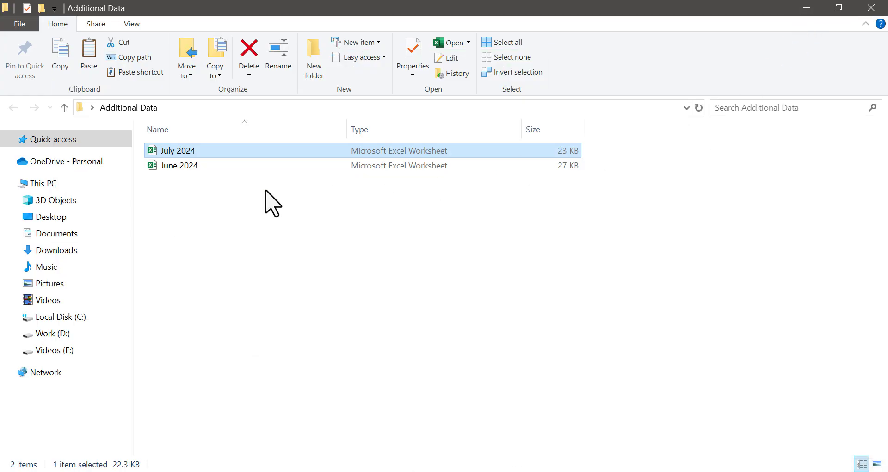
left_click_drag(266, 189, 179, 148)
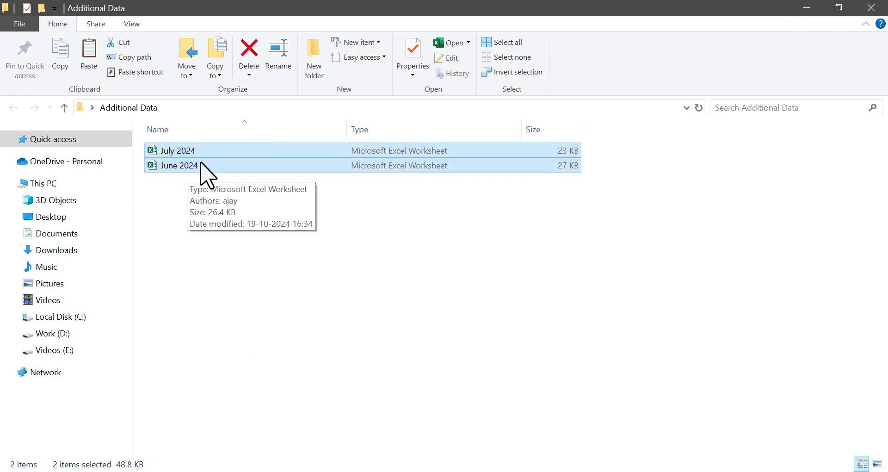
right_click(200, 172)
left_click(262, 391)
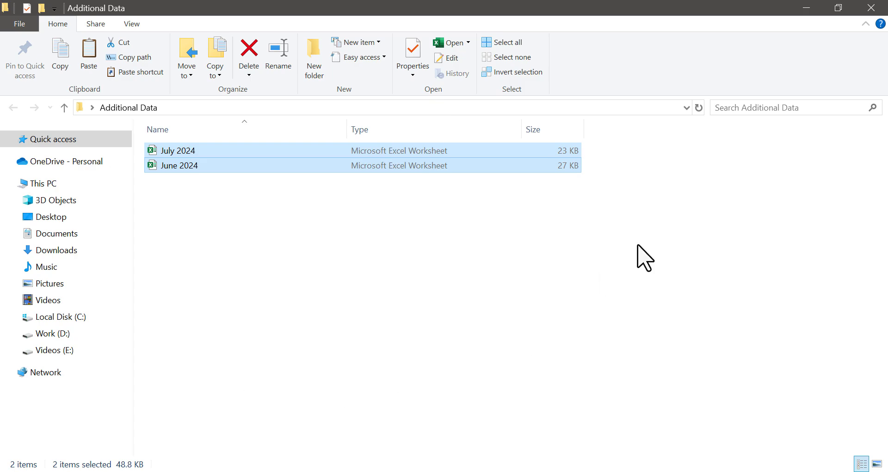
Step: Paste both workbooks into the Sales Data folder, then switch back to Book1 in Excel
left_click(808, 8)
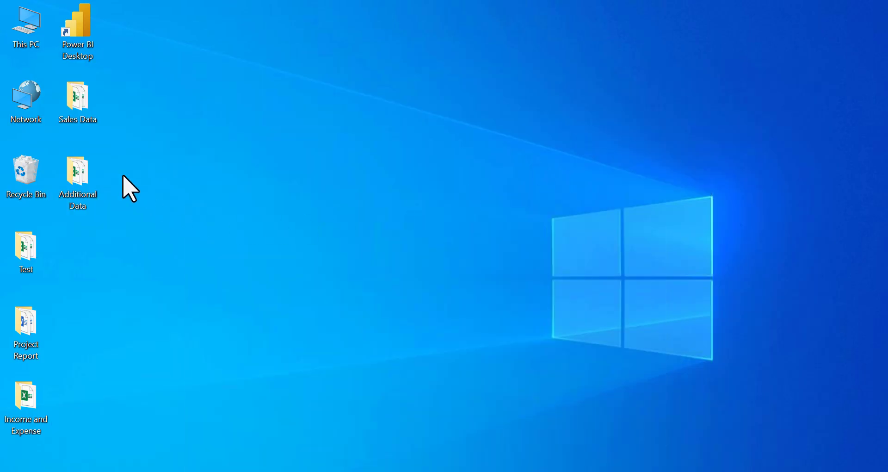
double_click(85, 112)
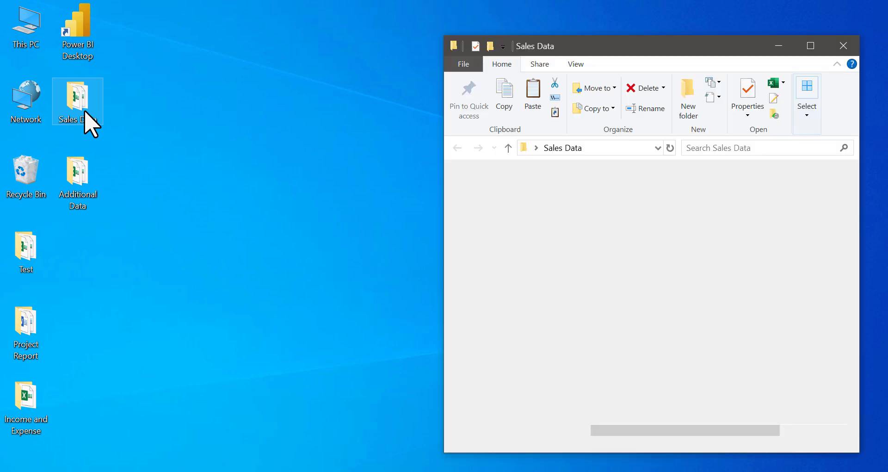
left_click(810, 43)
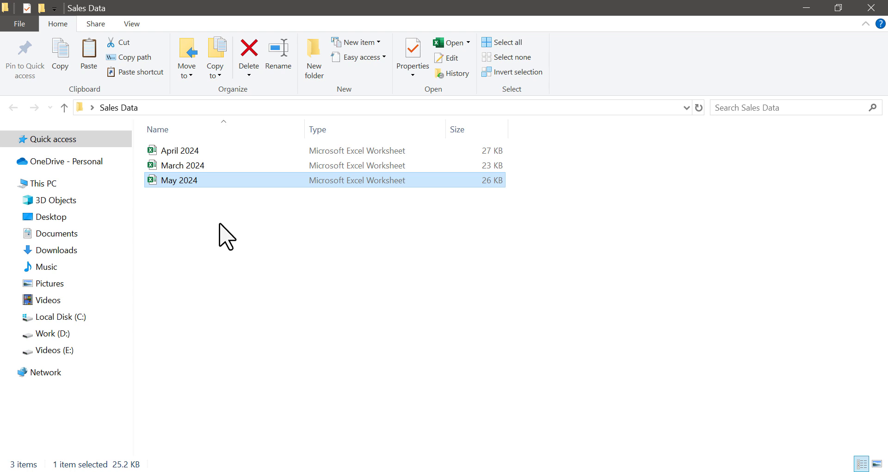
right_click(258, 220)
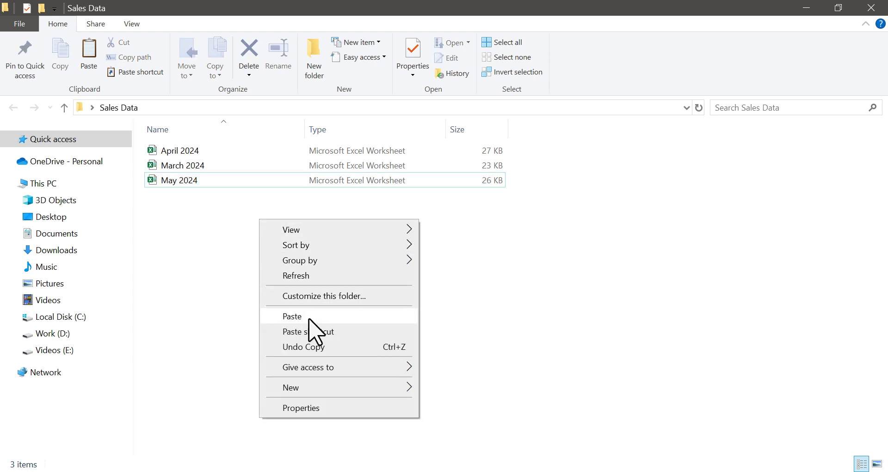
left_click(292, 316)
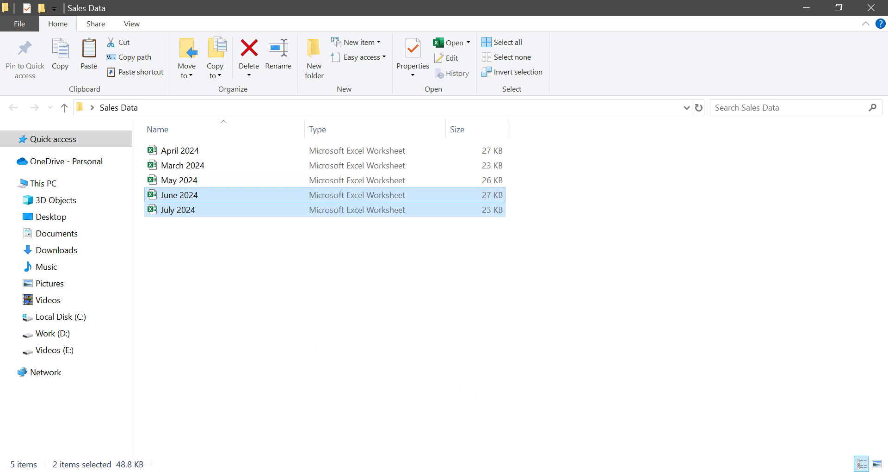
left_click(596, 399)
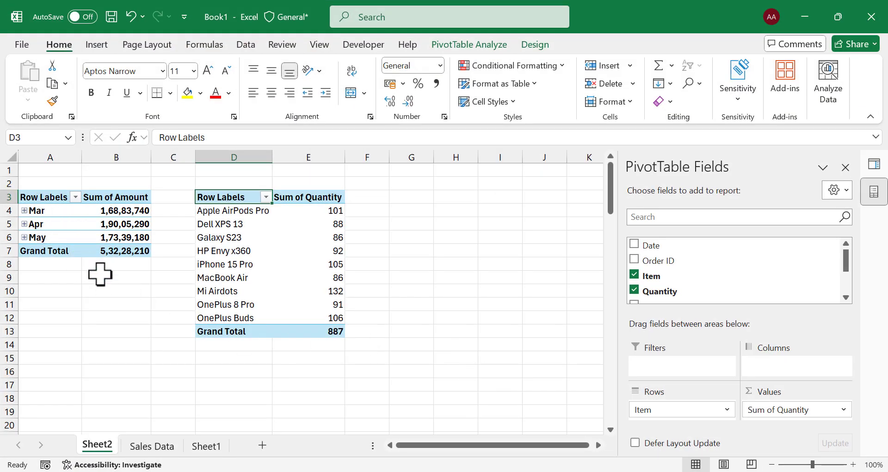
Step: Refresh All from the Data ribbon so both PivotTables pick up the June and July files
left_click(241, 44)
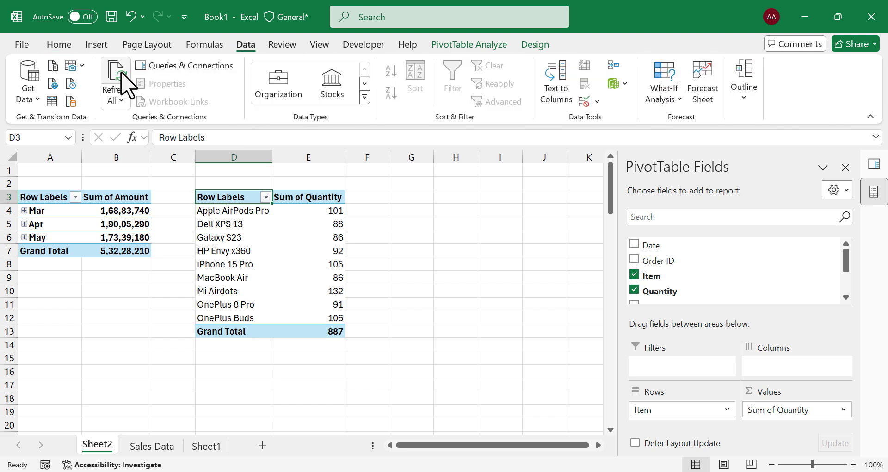
left_click(115, 80)
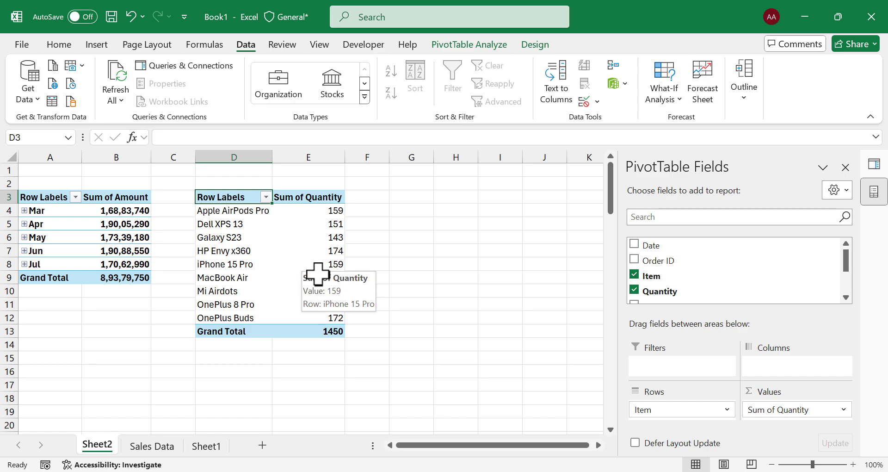
Step: Scroll the Sales Data table to check its 1,424 rows reach July 2024 orders
left_click(158, 446)
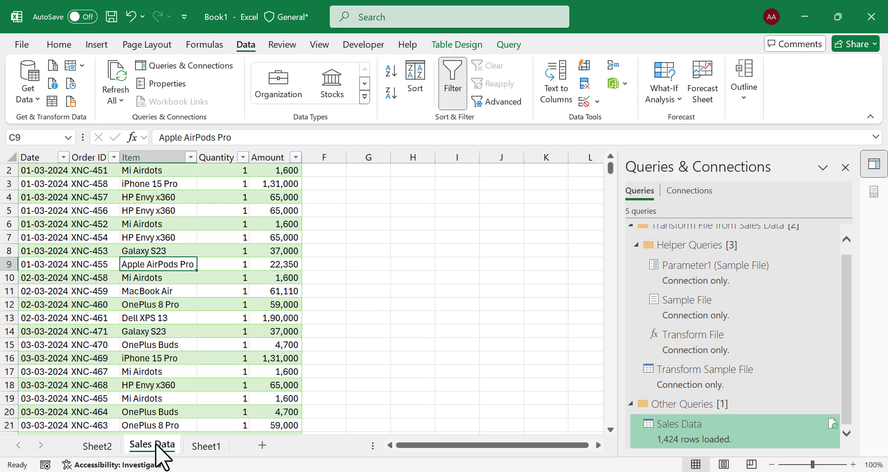
left_click_drag(611, 167, 600, 367)
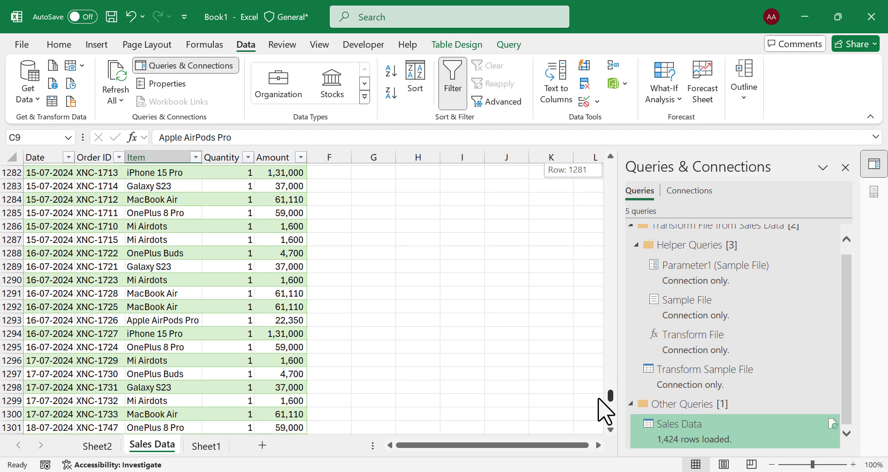
left_click_drag(599, 367, 601, 403)
scroll(65, 252, "up", 4)
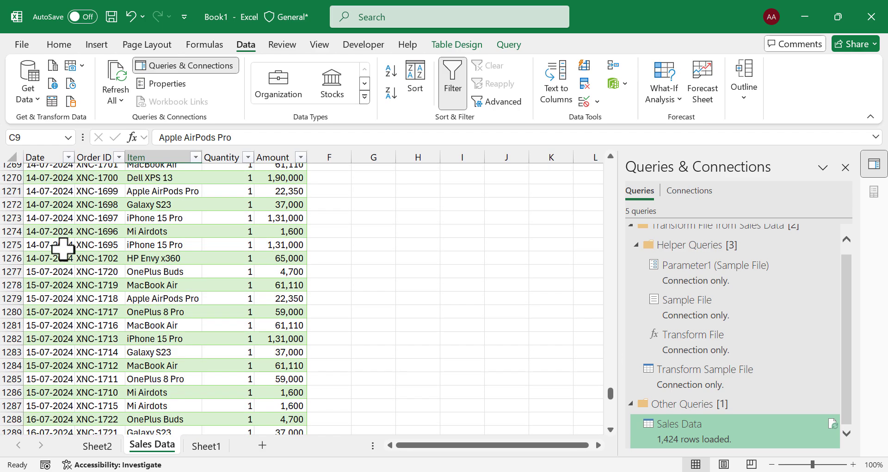
scroll(65, 252, "up", 6)
scroll(62, 249, "up", 9)
scroll(63, 249, "up", 9)
scroll(63, 249, "up", 5)
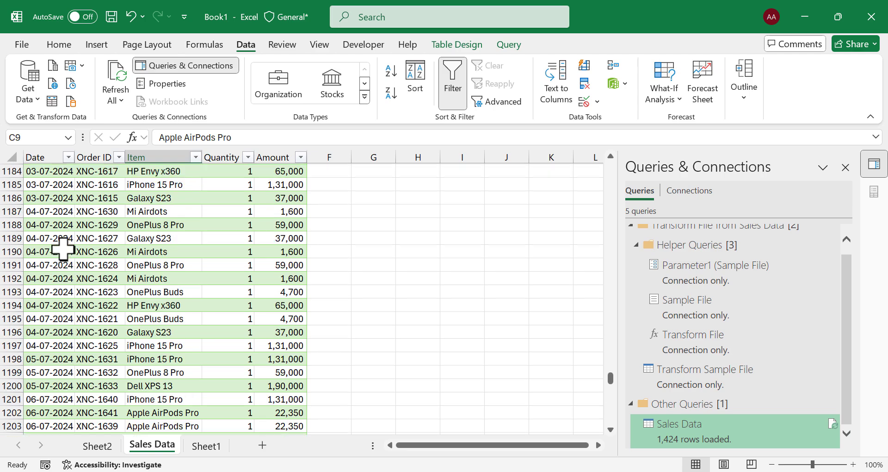
scroll(63, 249, "up", 10)
scroll(62, 249, "up", 6)
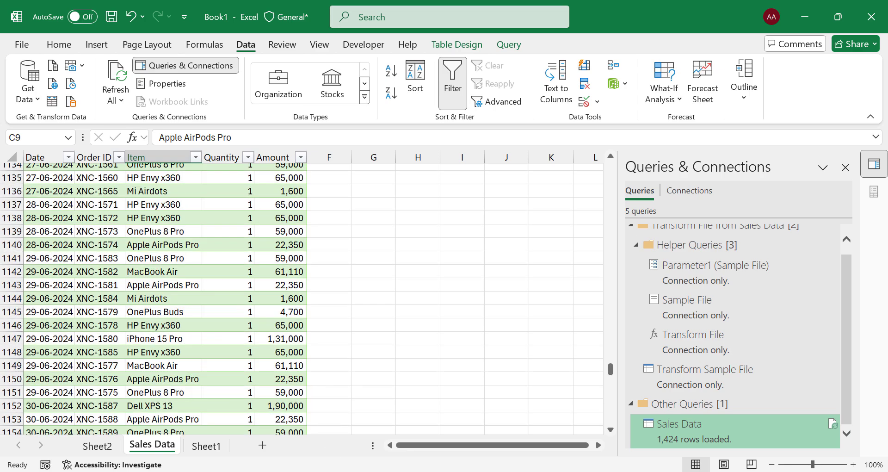